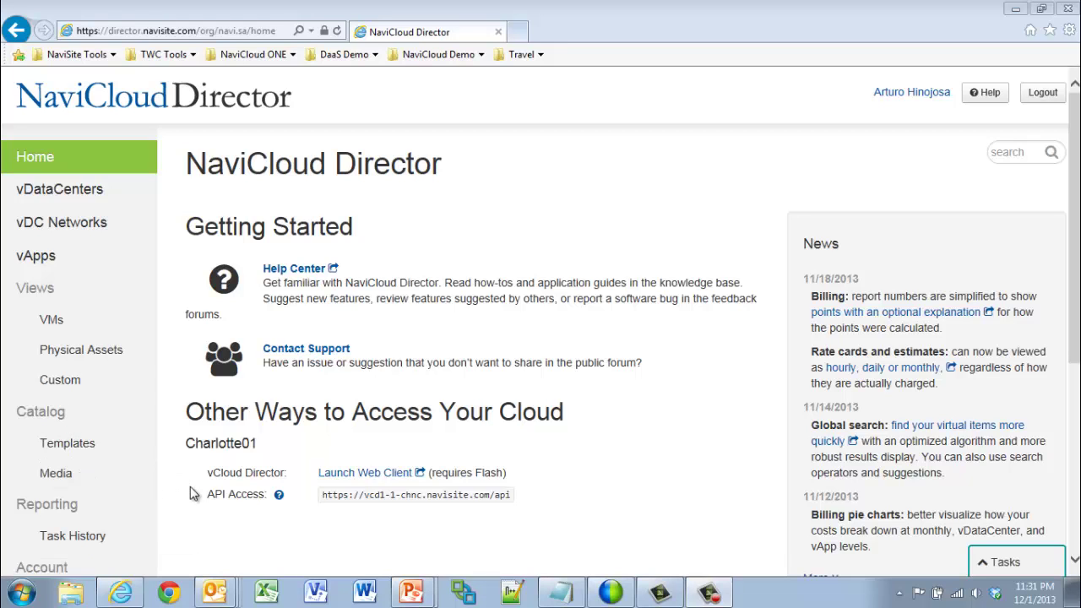
scroll(151, 466, "down", 1)
scroll(149, 466, "down", 1)
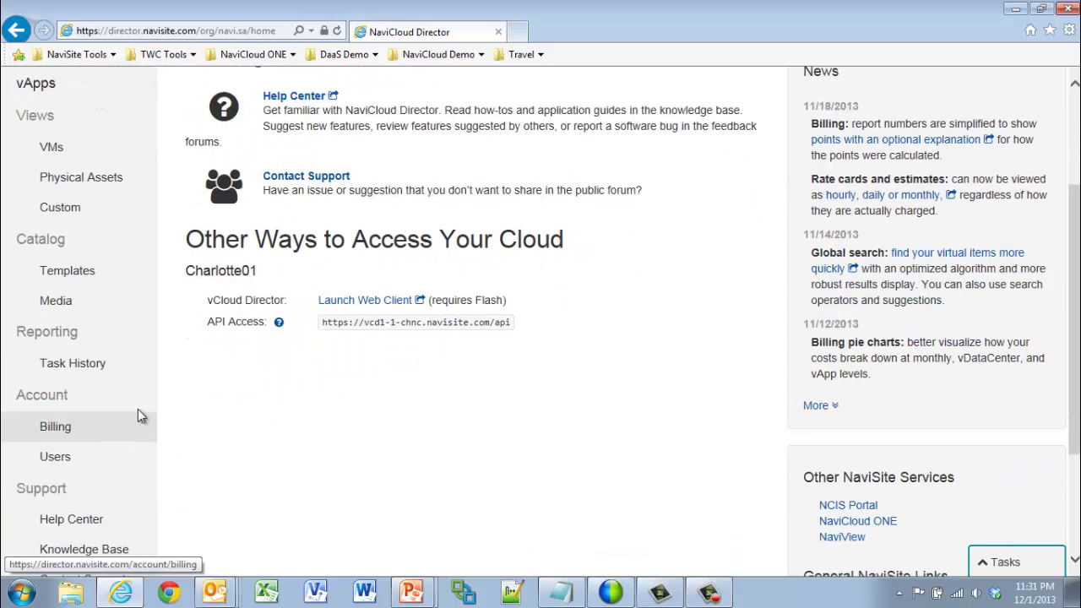
scroll(139, 408, "up", 2)
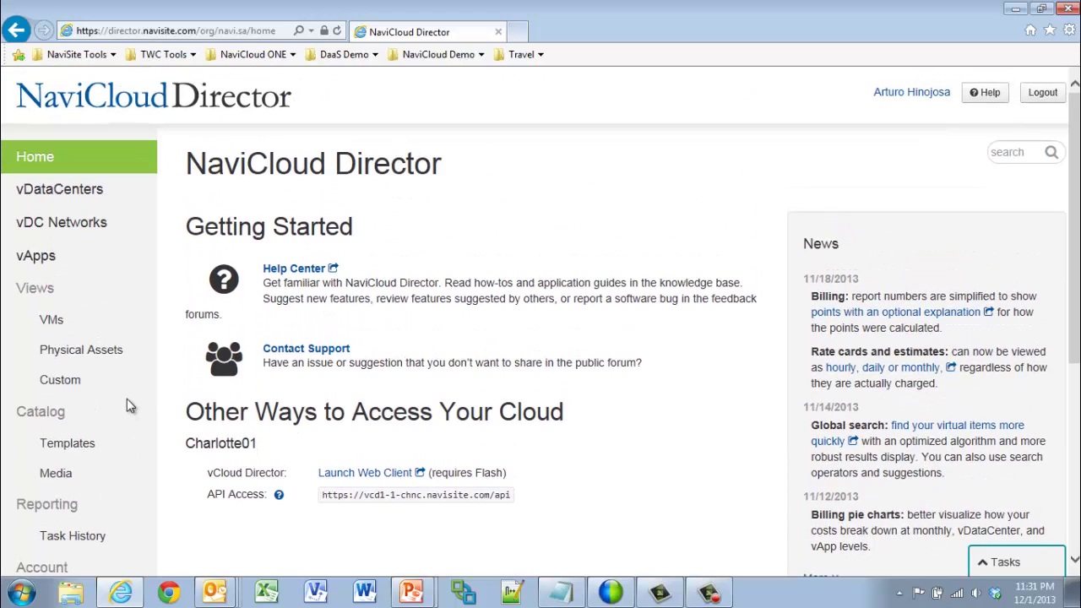
- Start adding a vDataCenter named NewvDataCenter in the Charlotte01 vCloud and proceed to its limits
left_click(95, 194)
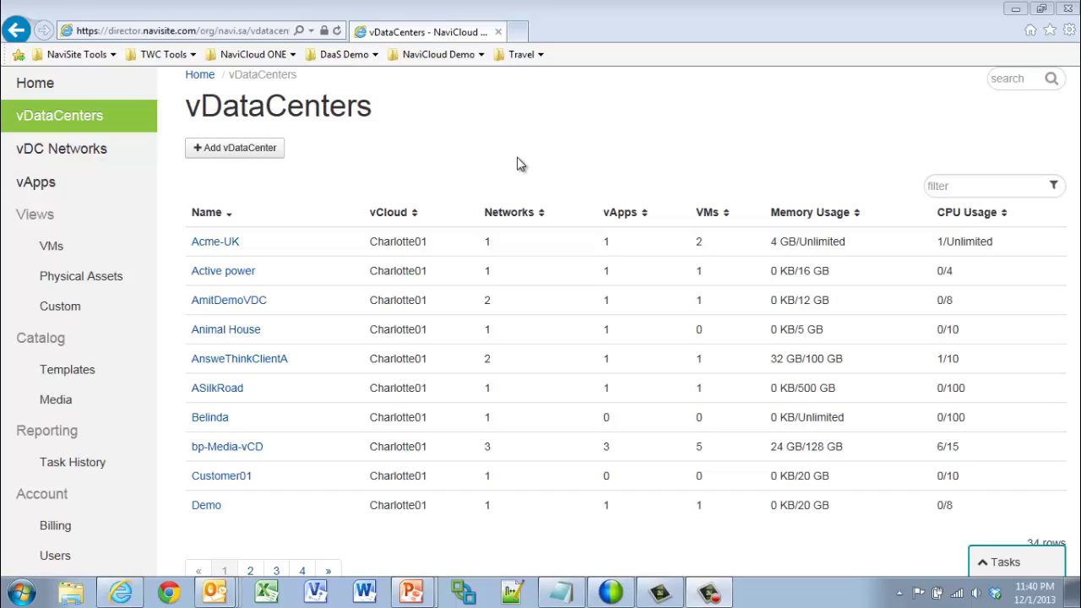
left_click(251, 155)
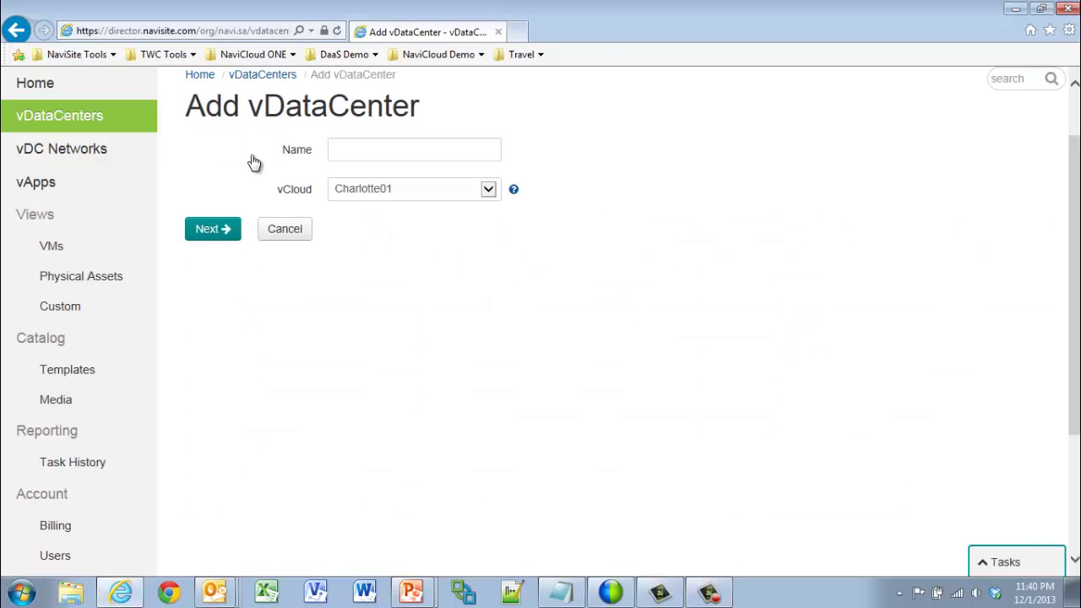
left_click(353, 151)
type("New")
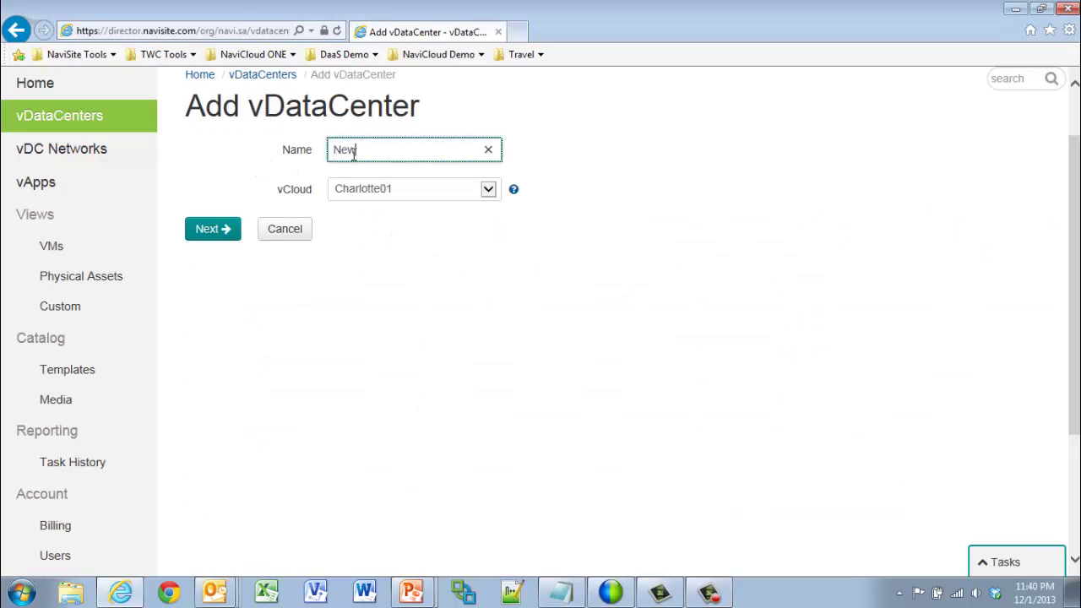
type("vDataCenter")
left_click(200, 238)
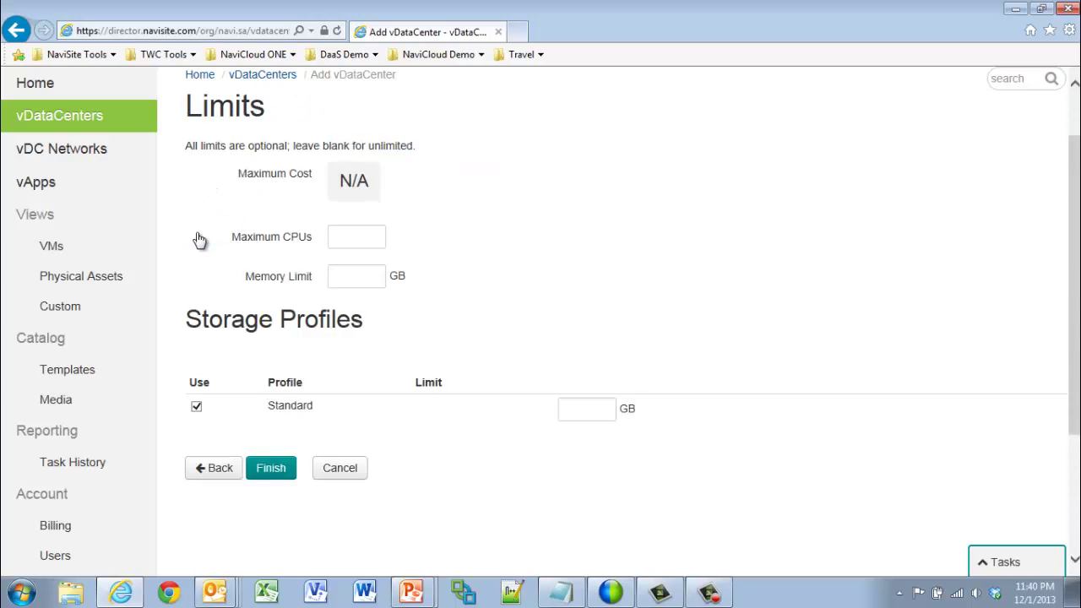
- Limit the vDataCenter to 100 CPUs, 256 GB of memory and 100 GB of Standard storage, and finish creating it
left_click(365, 236)
type("100")
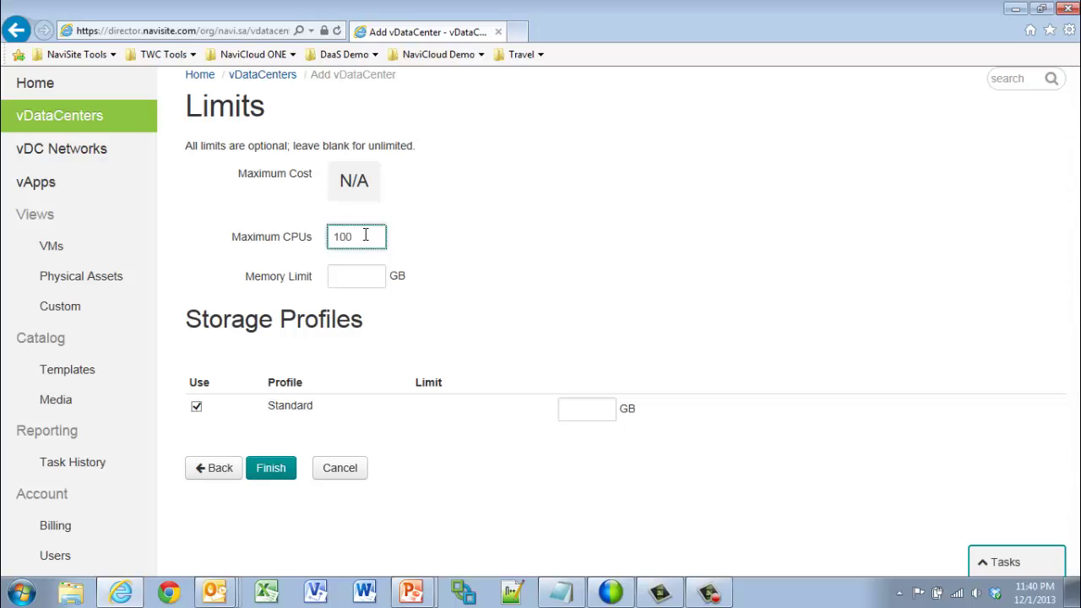
left_click(352, 274)
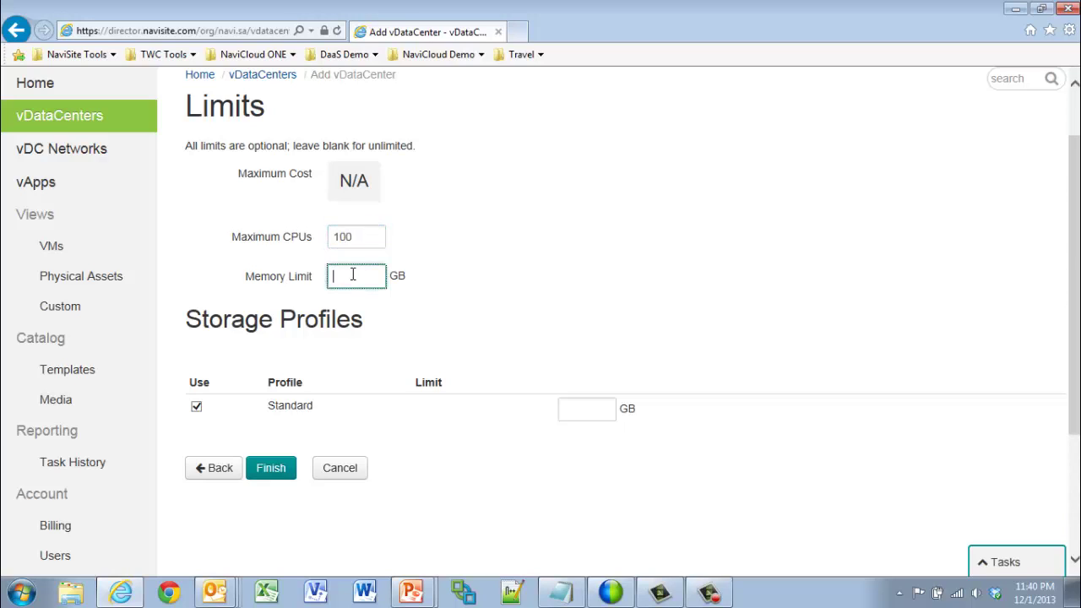
type("256")
left_click(601, 413)
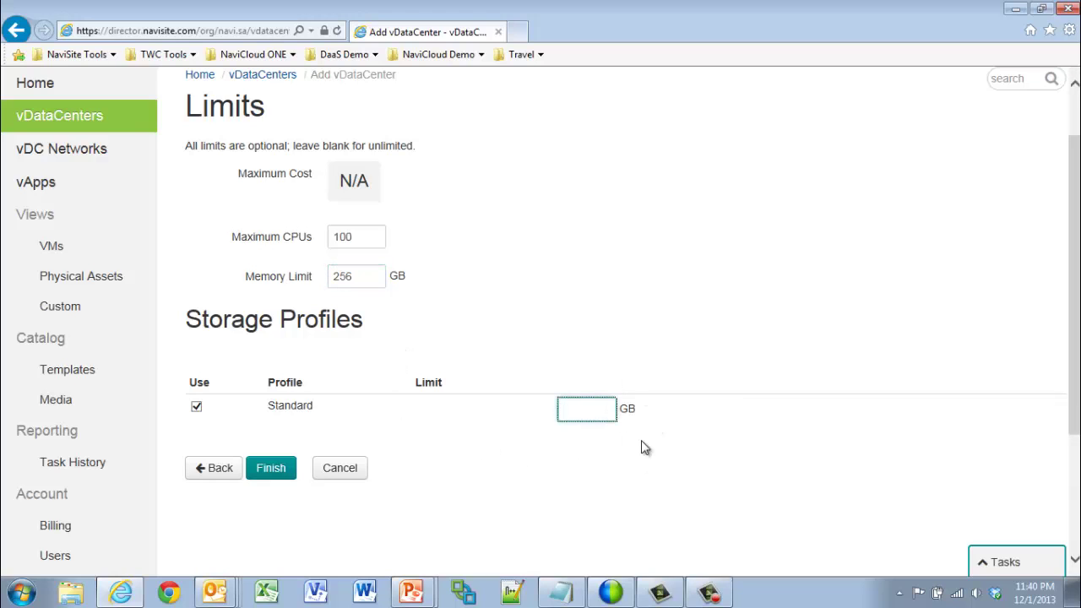
type("100")
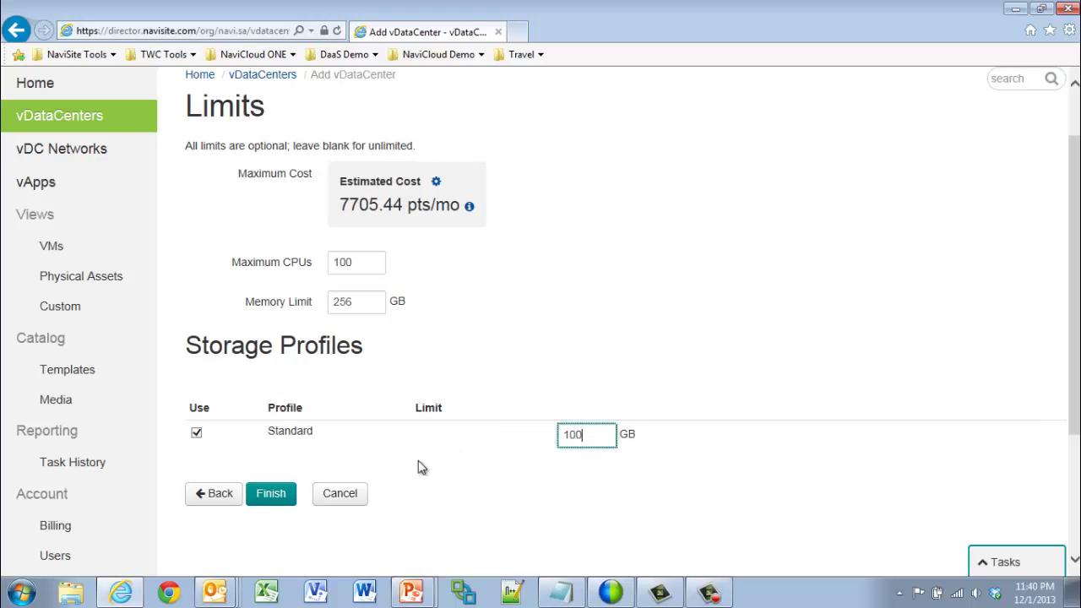
left_click(288, 498)
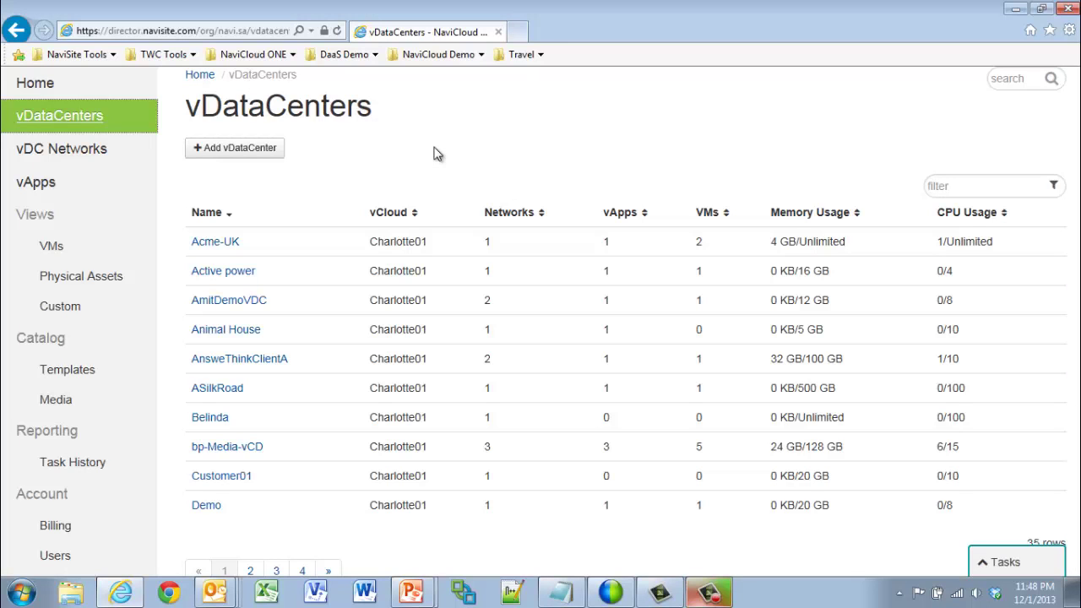
- Start adding a vApp and name it NewvApp
left_click(25, 183)
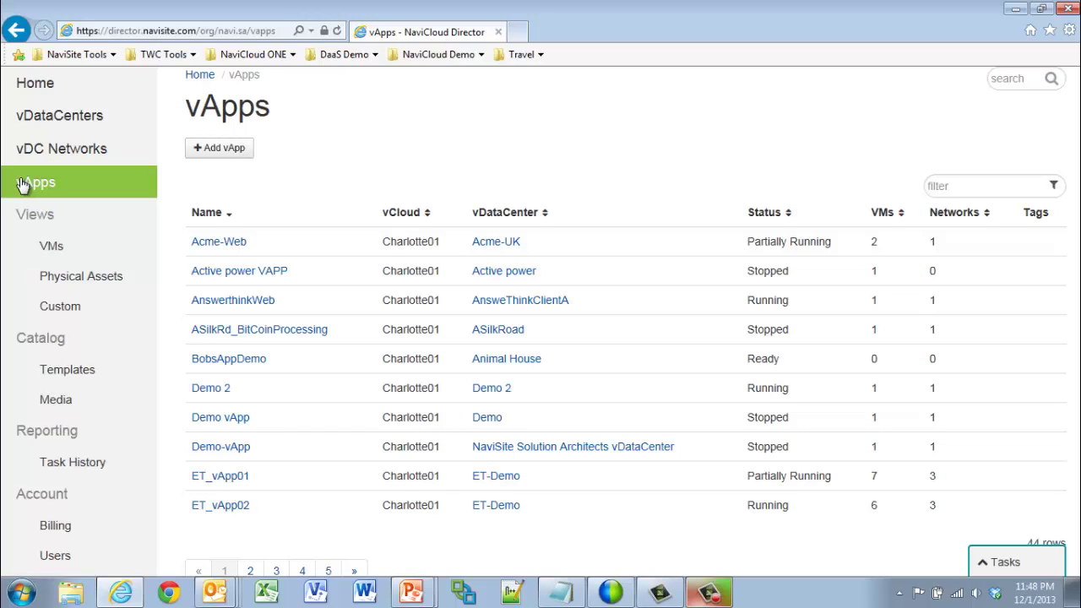
left_click(237, 152)
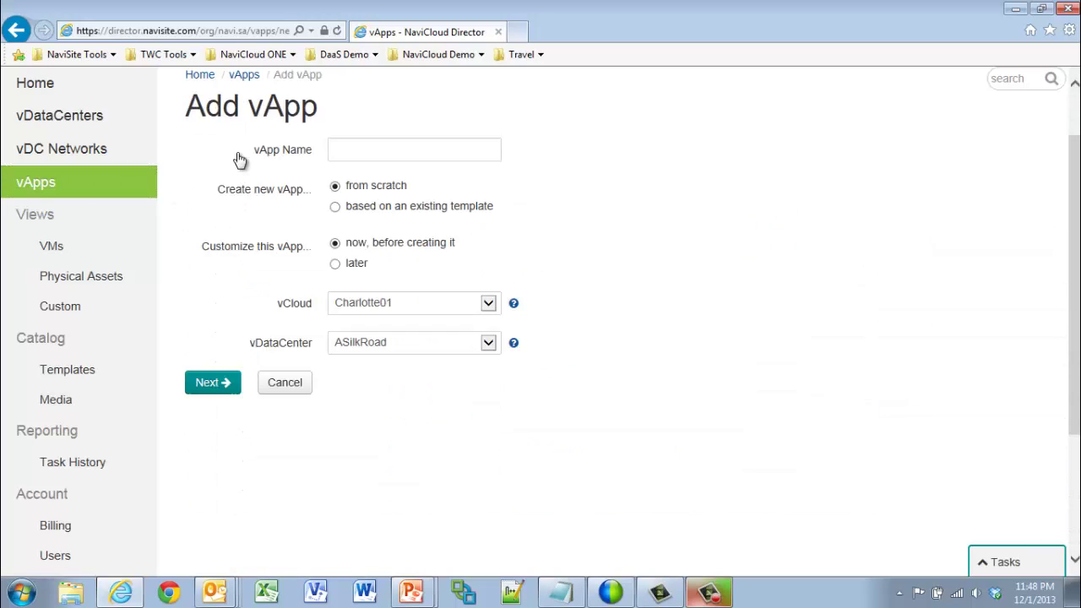
left_click(356, 152)
type("NewApp")
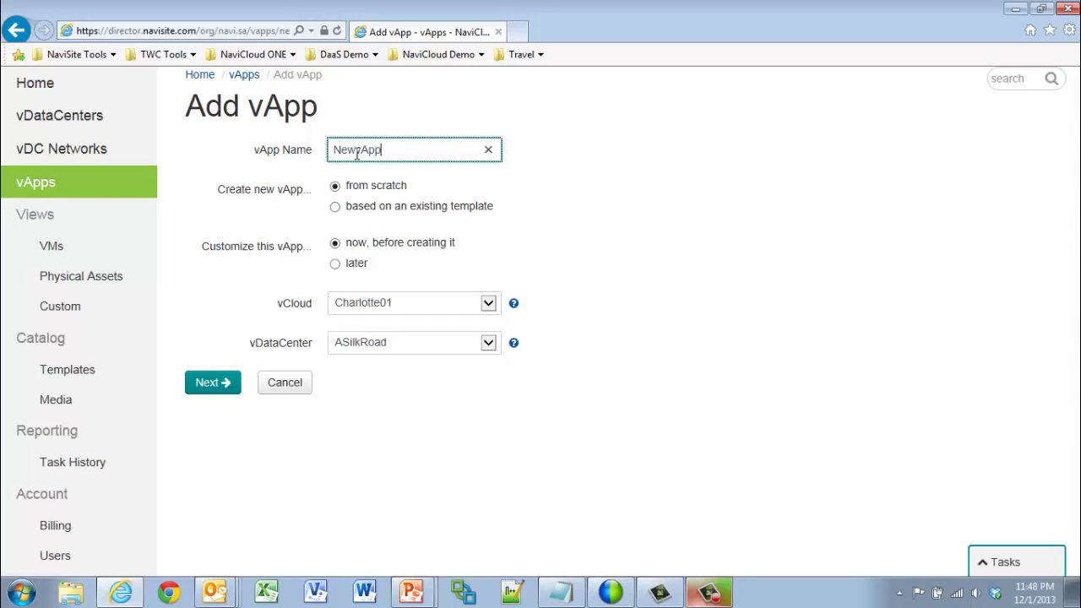
left_click(355, 150)
type("v")
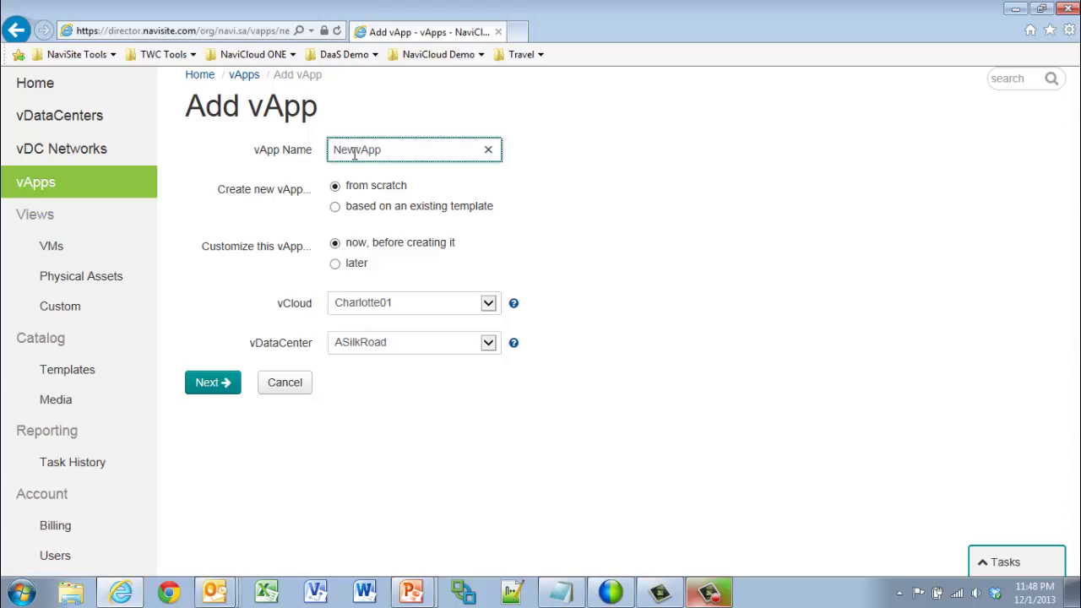
- Base the vApp on an existing template, place it in NewvDataCenter, and proceed to the template choice
left_click(335, 207)
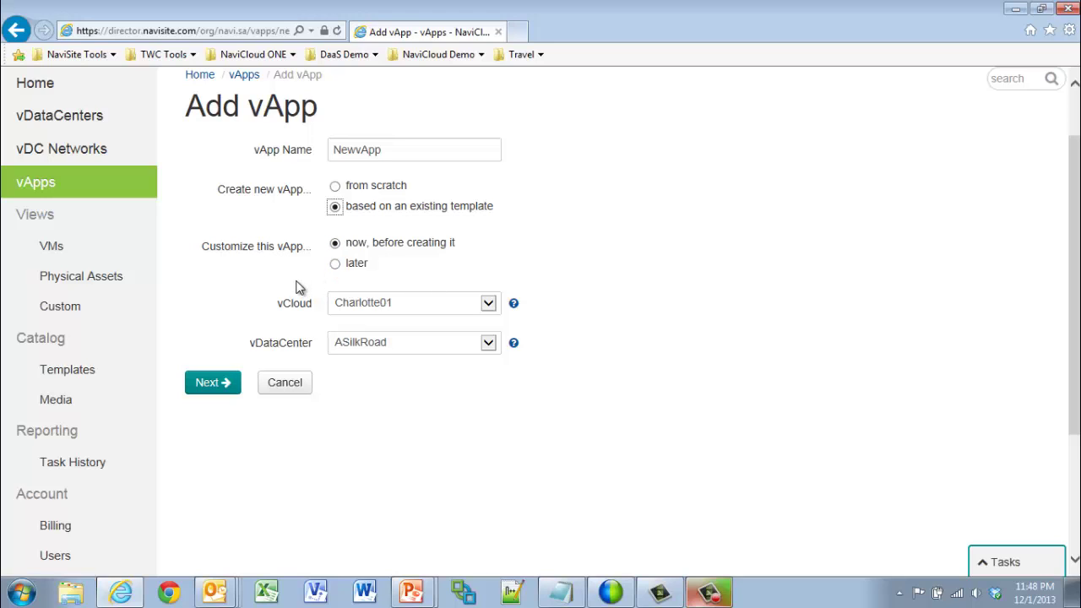
left_click(425, 346)
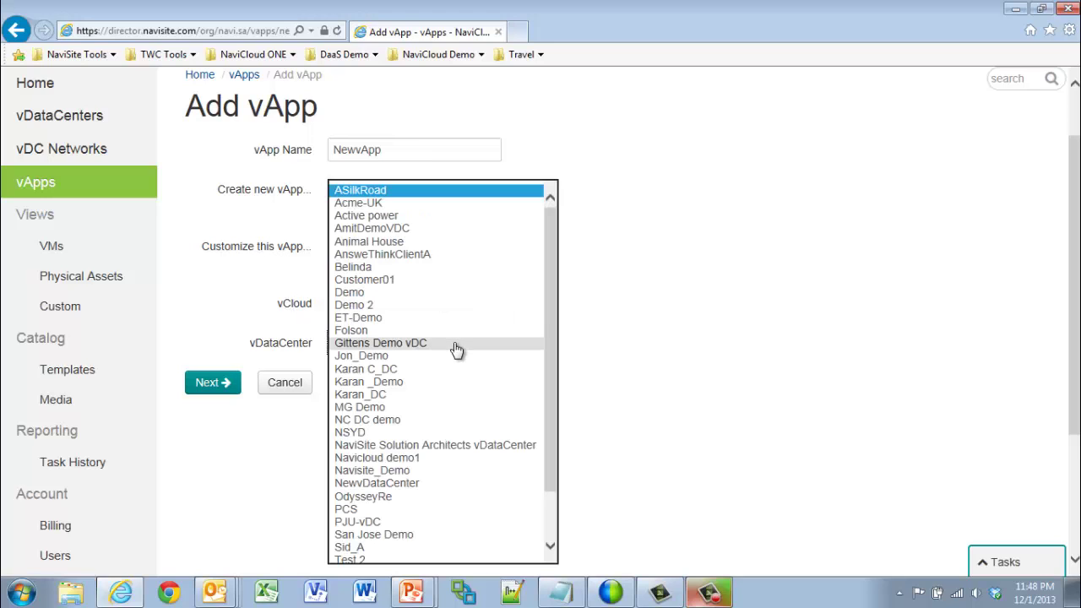
left_click(421, 488)
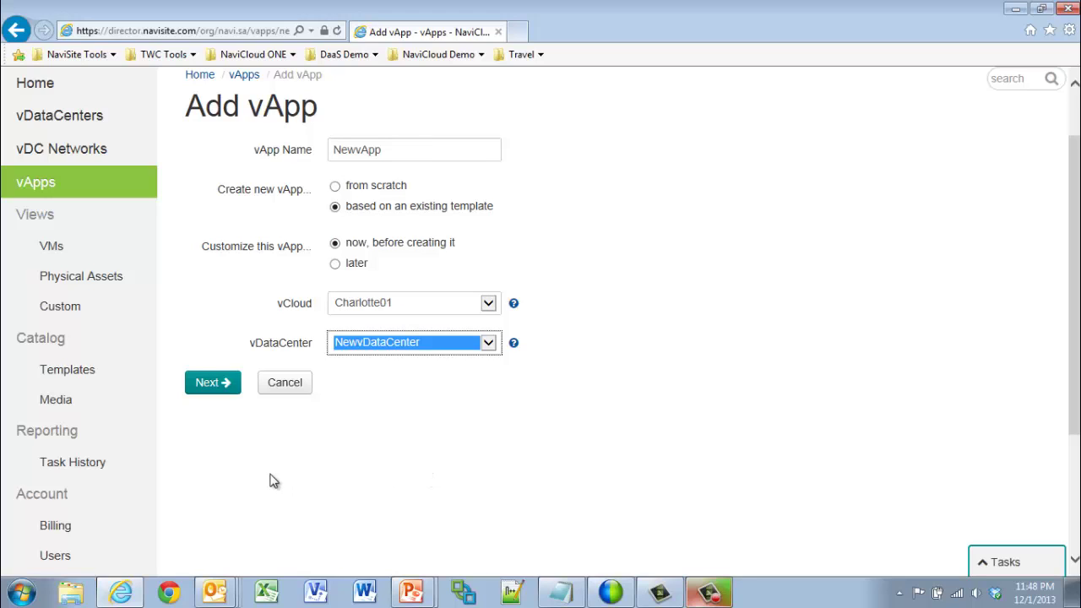
left_click(212, 383)
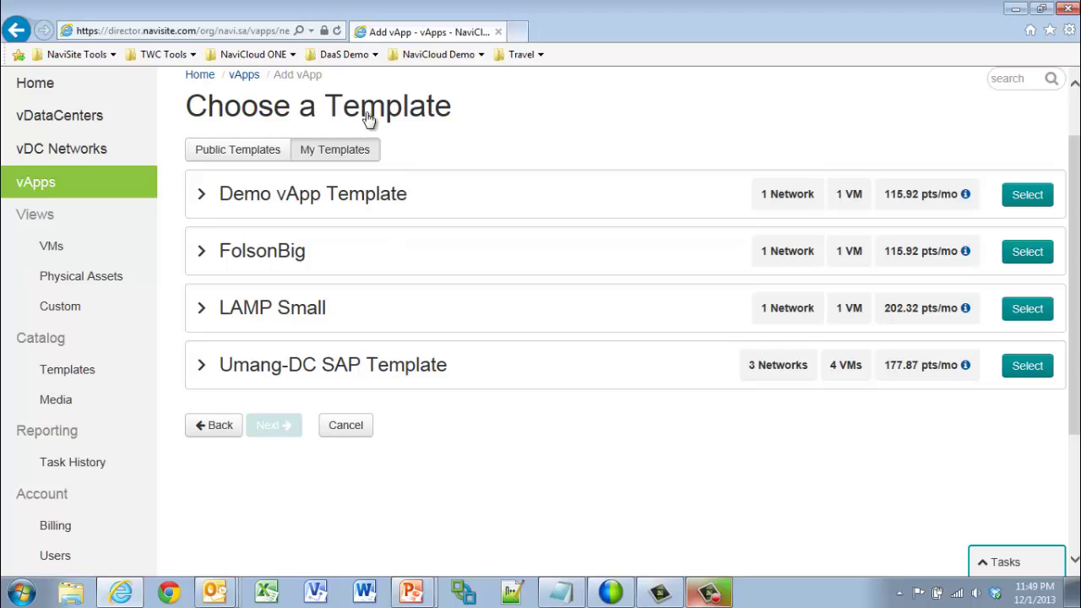
- Choose the public template Windows Server 2008 R2 Enterprise 64 Bit for the vApp and proceed to network customization
left_click(241, 159)
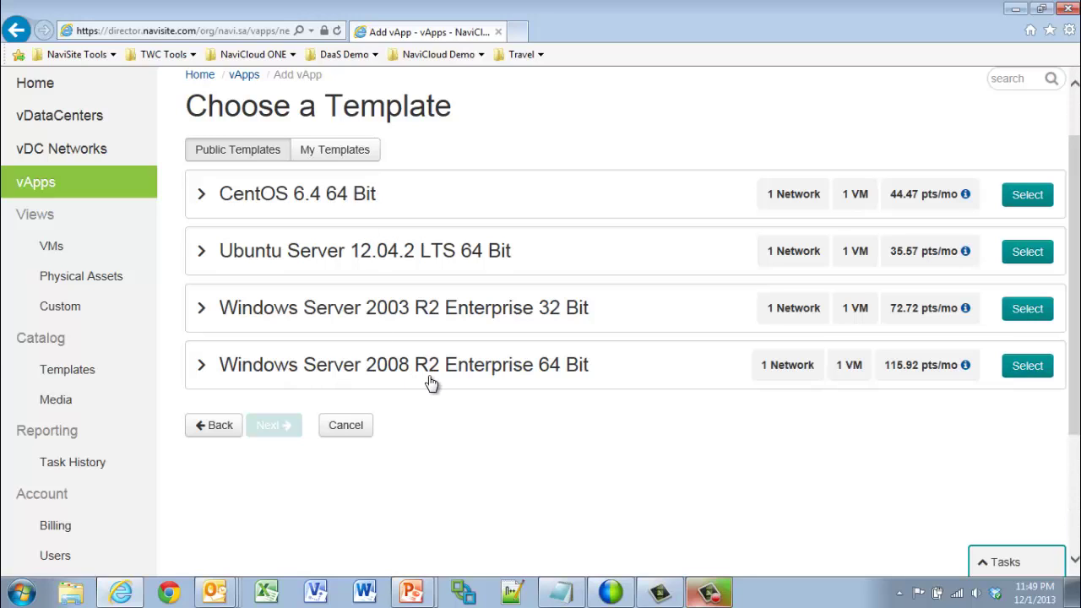
left_click(1029, 366)
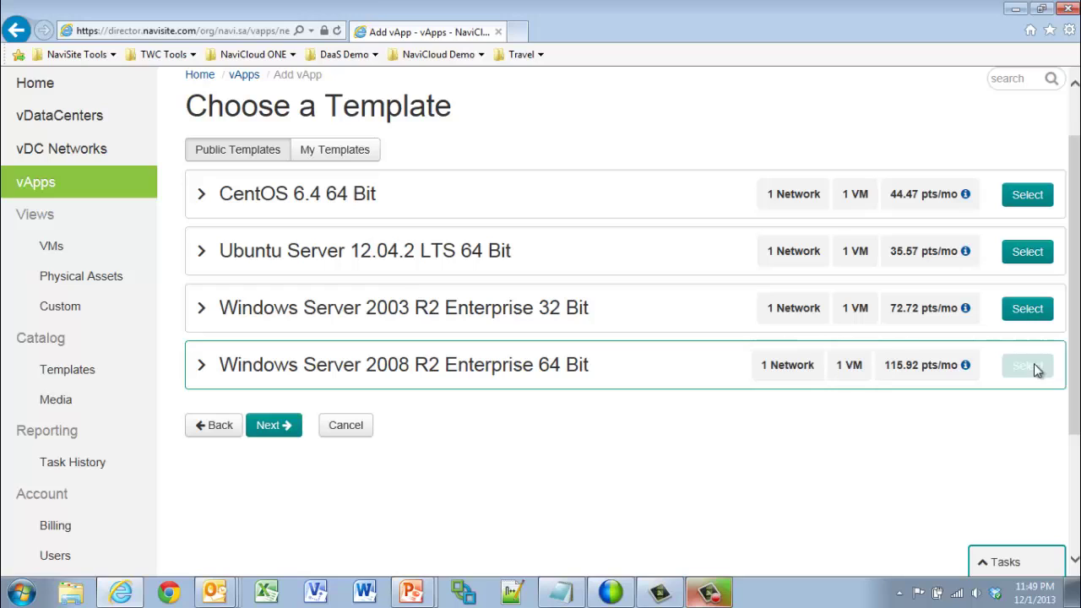
left_click(272, 426)
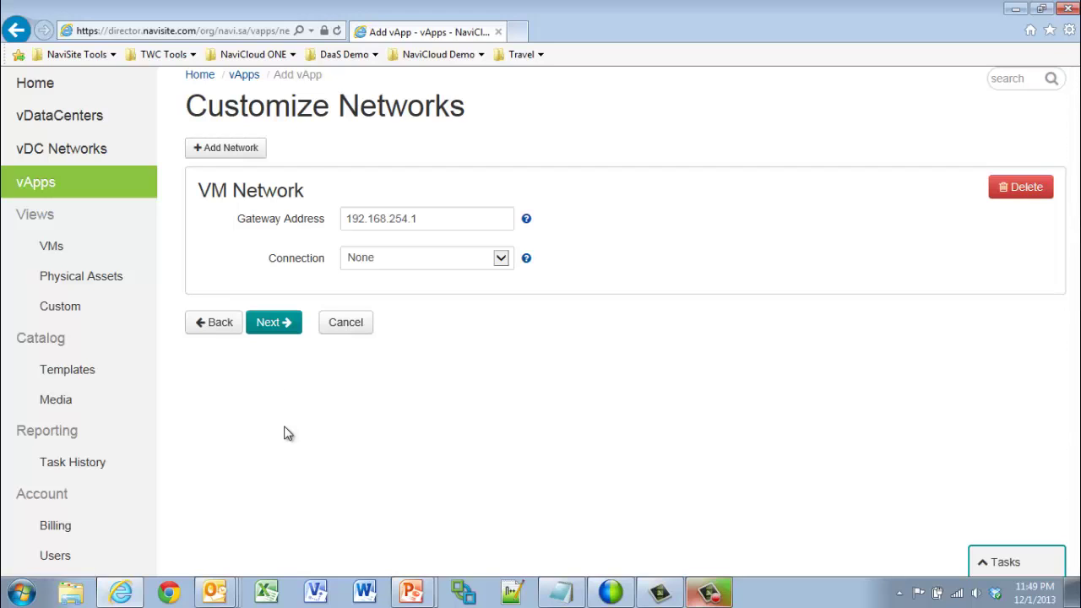
- Connect the vApp's VM Network to NewvDataCent vDC Network and proceed to VM customization
left_click(412, 263)
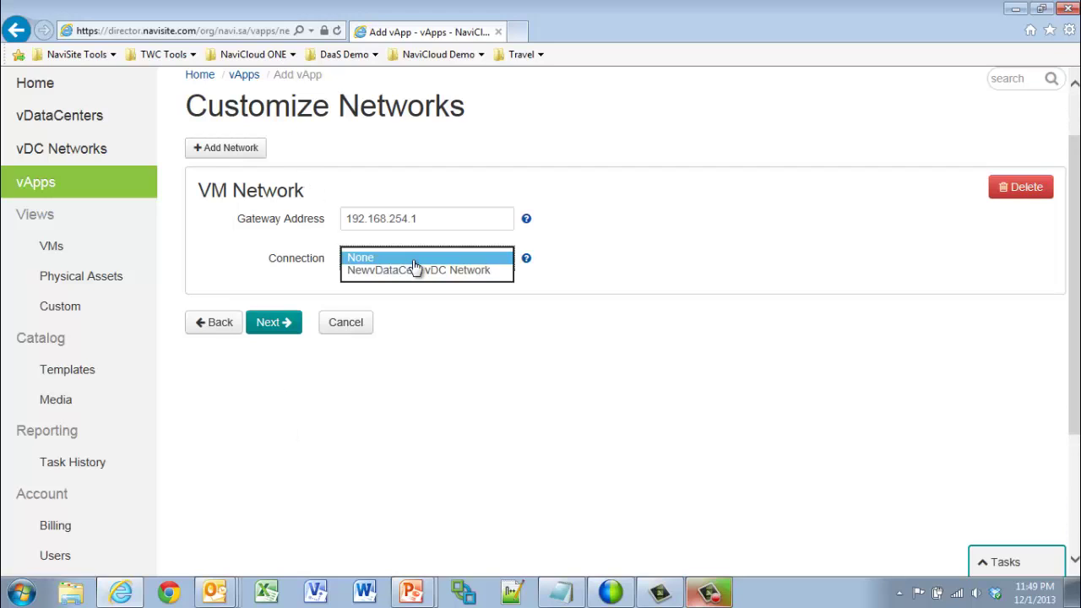
left_click(417, 271)
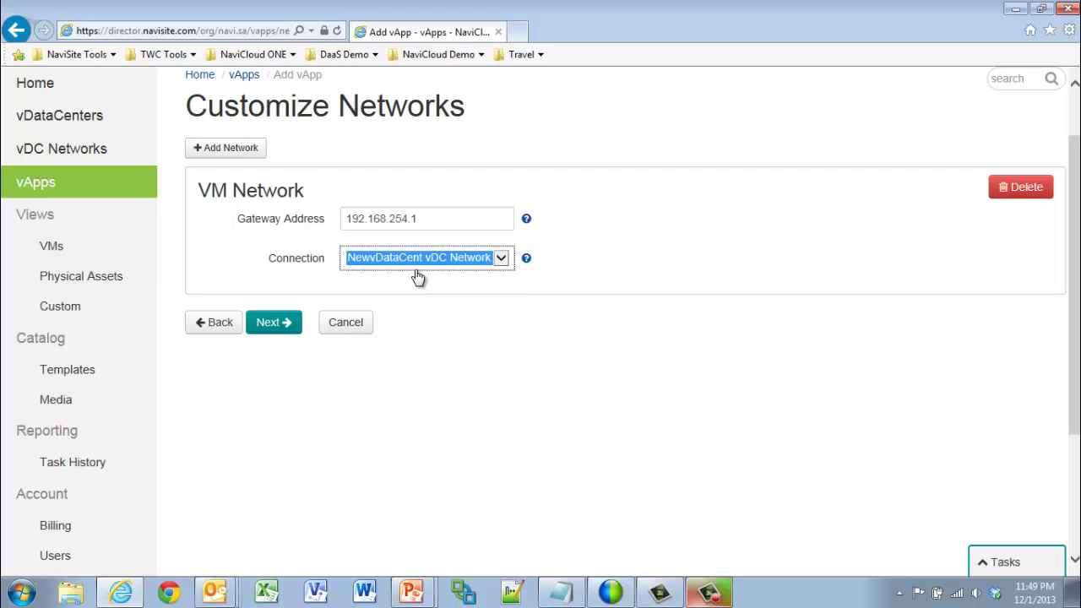
left_click(287, 329)
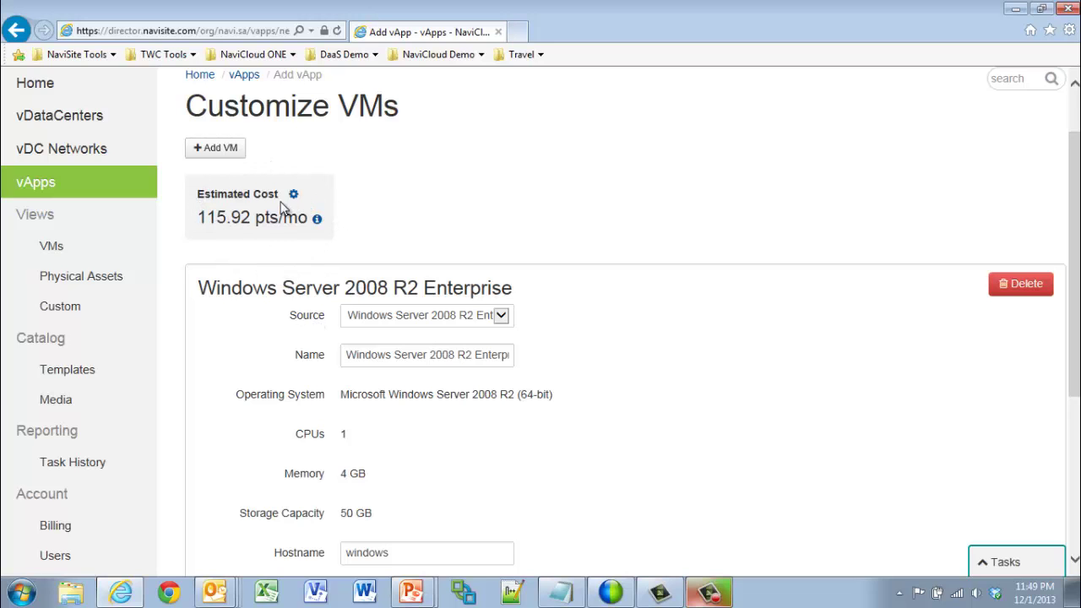
- Review the Windows Server VM's preset settings and finish creating the vApp without changing them
left_click_drag(1077, 165, 1077, 253)
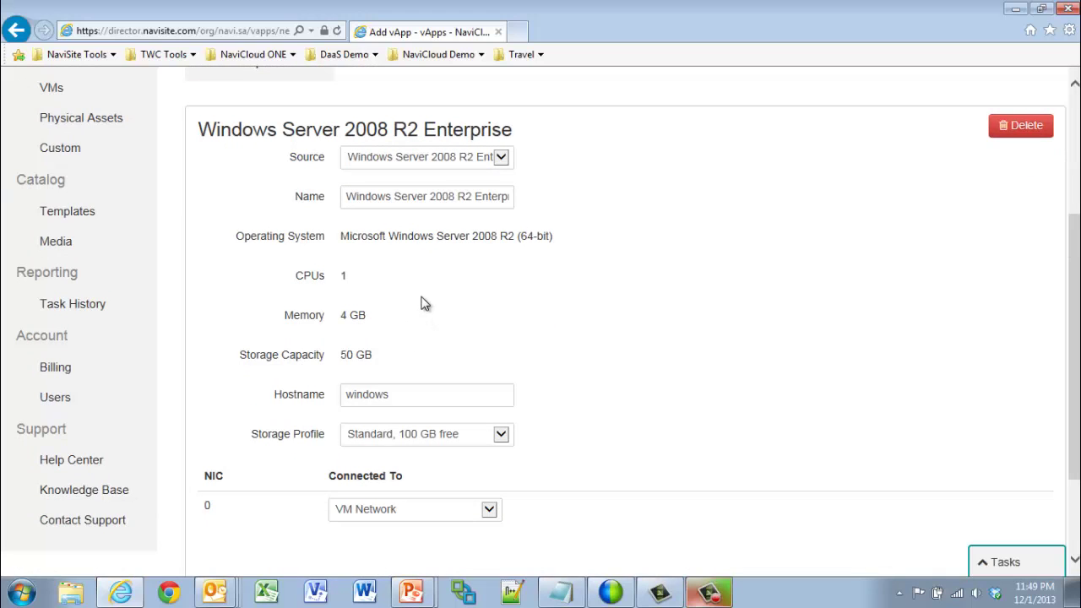
scroll(417, 301, "down", 2)
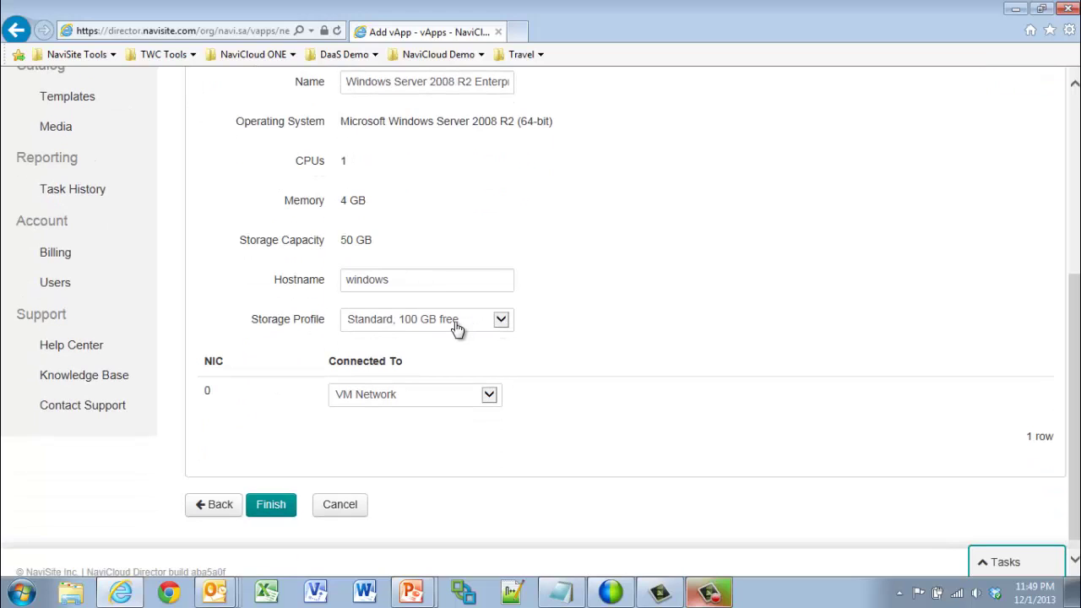
left_click(279, 505)
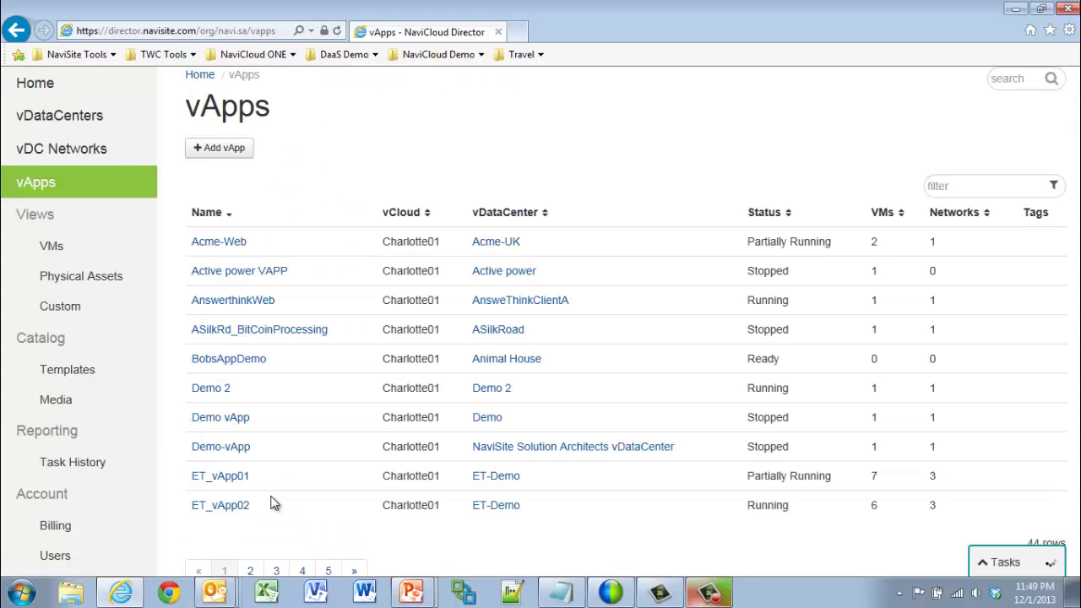
- Check the progress of the vApp creation in the task list and open the full history of recent tasks
left_click(1003, 564)
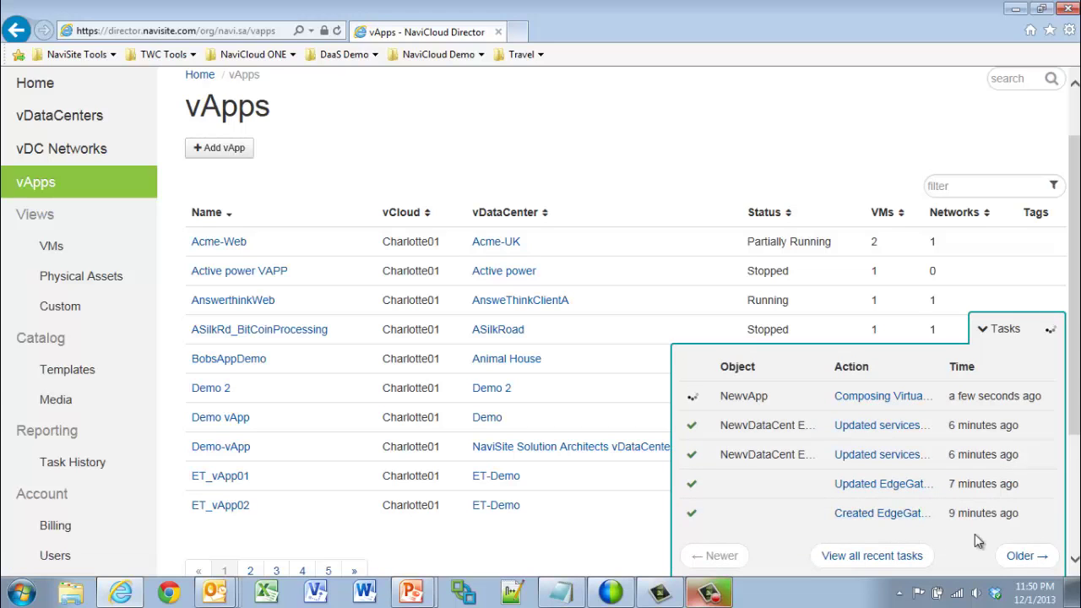
left_click(1024, 555)
left_click(726, 554)
left_click(907, 554)
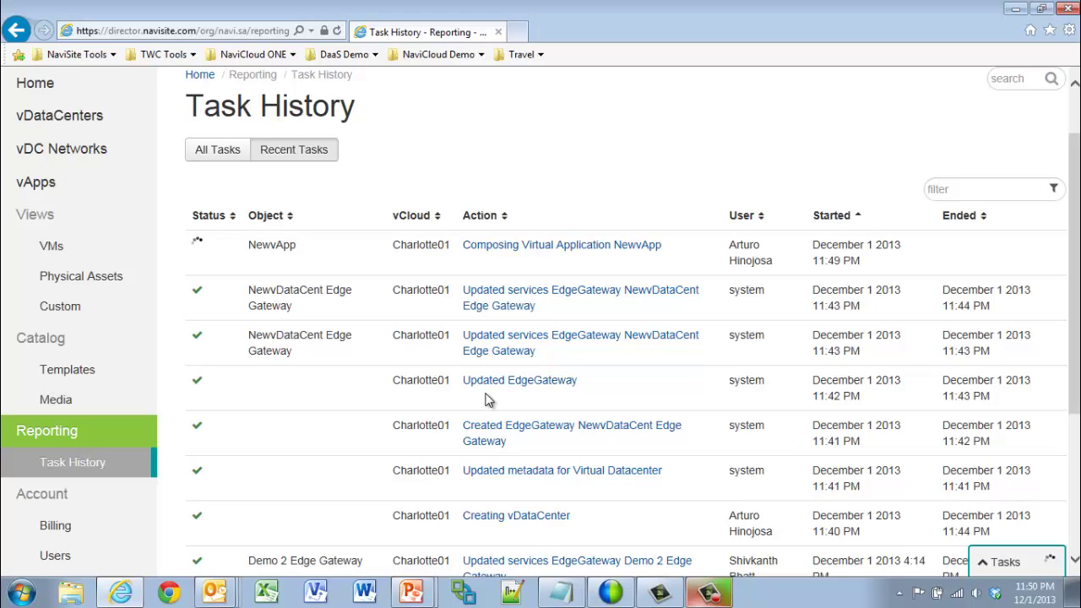
- Look through the lists of vApps, VMs and physical assets
left_click(53, 194)
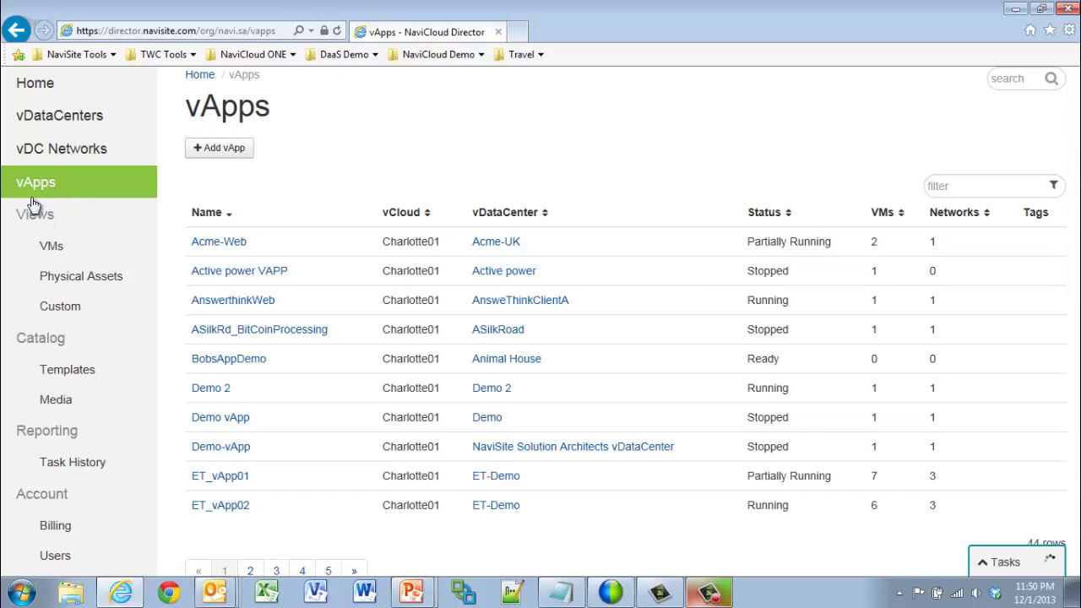
left_click(48, 247)
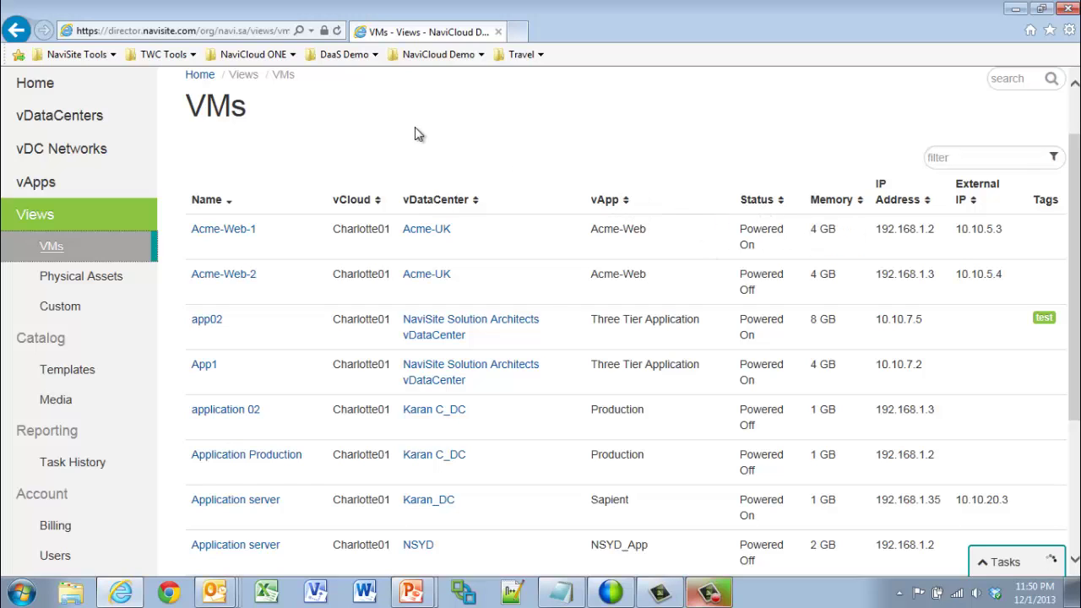
left_click(95, 275)
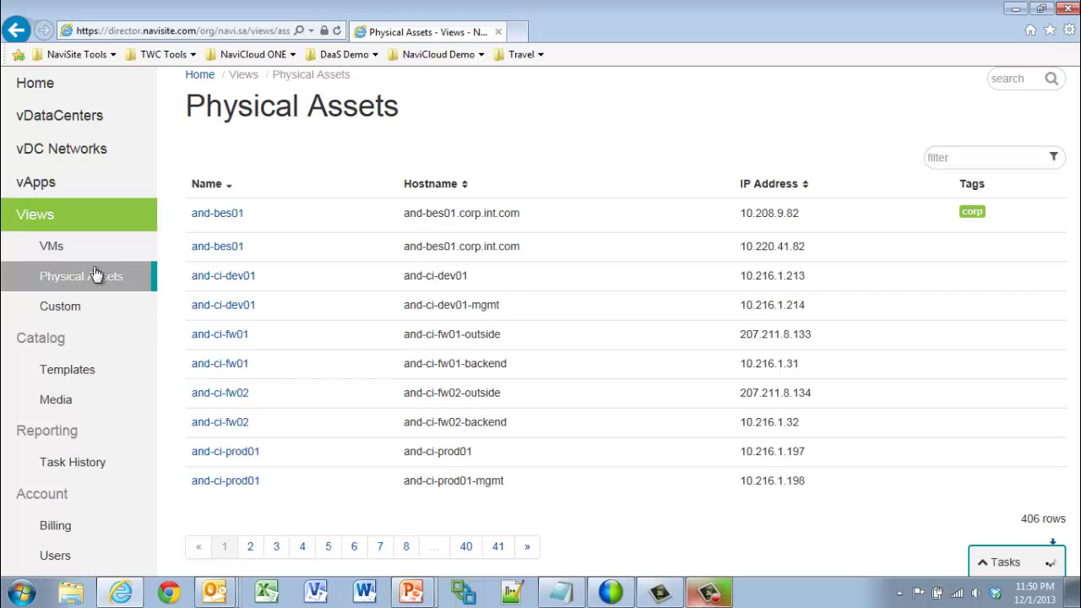
- Add a custom view named New View and look over its include, filter and default sort options
left_click(66, 309)
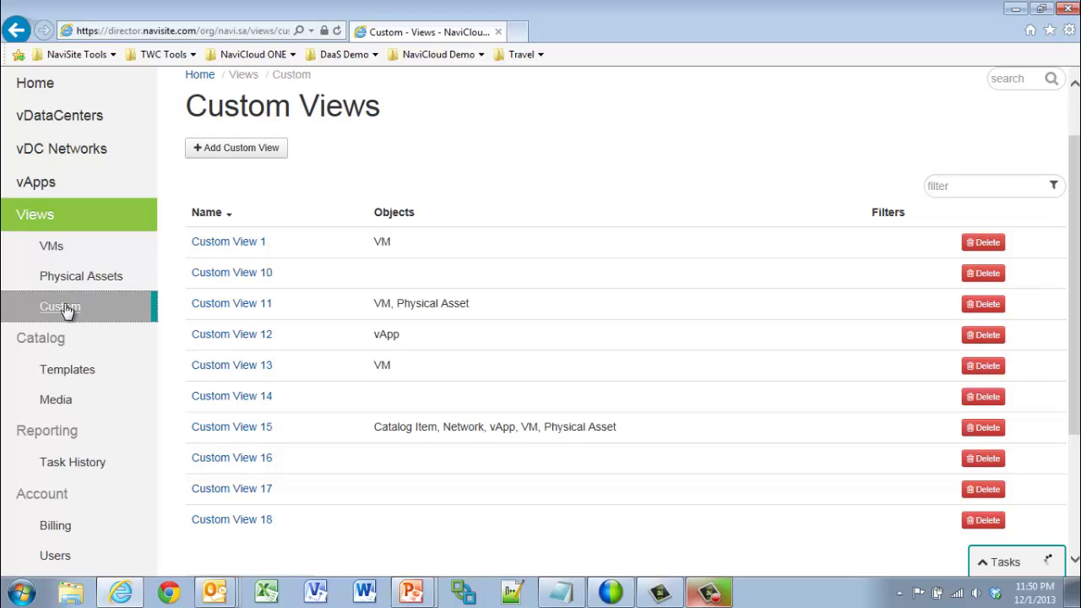
left_click(268, 150)
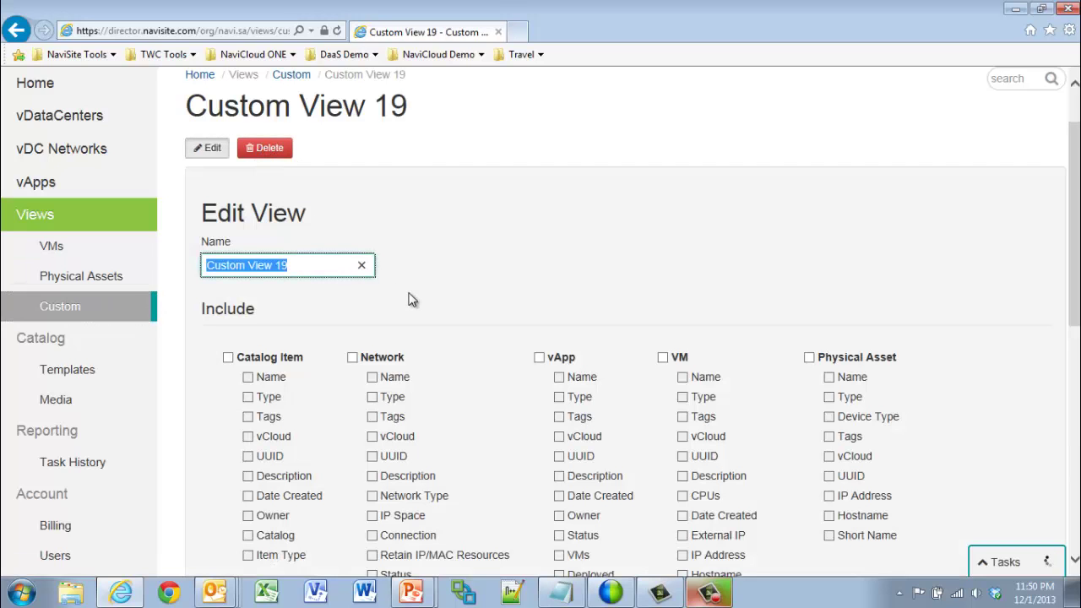
type("New View")
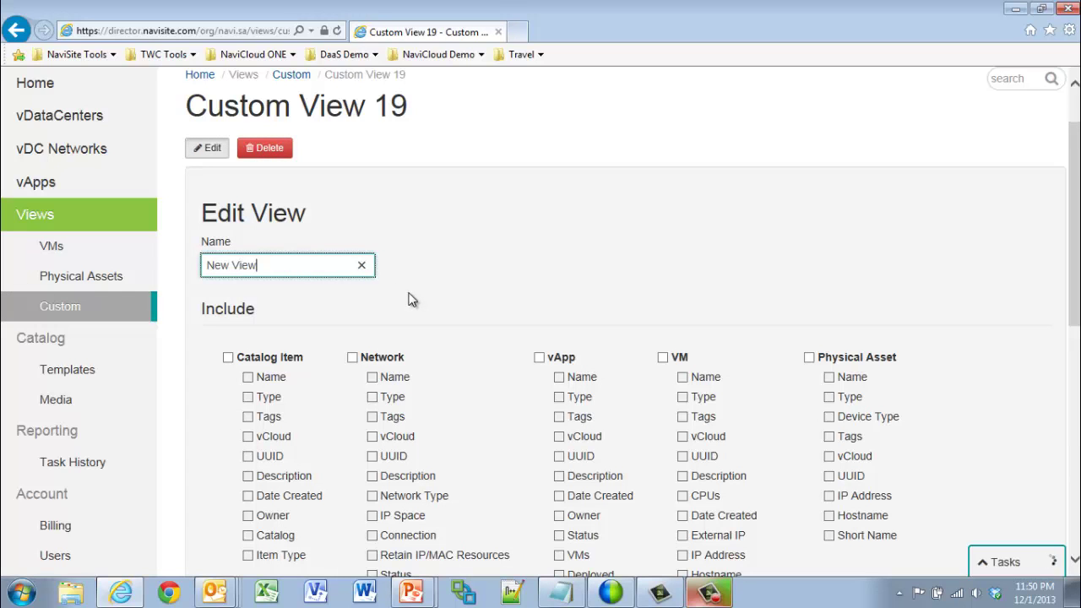
scroll(414, 300, "down", 2)
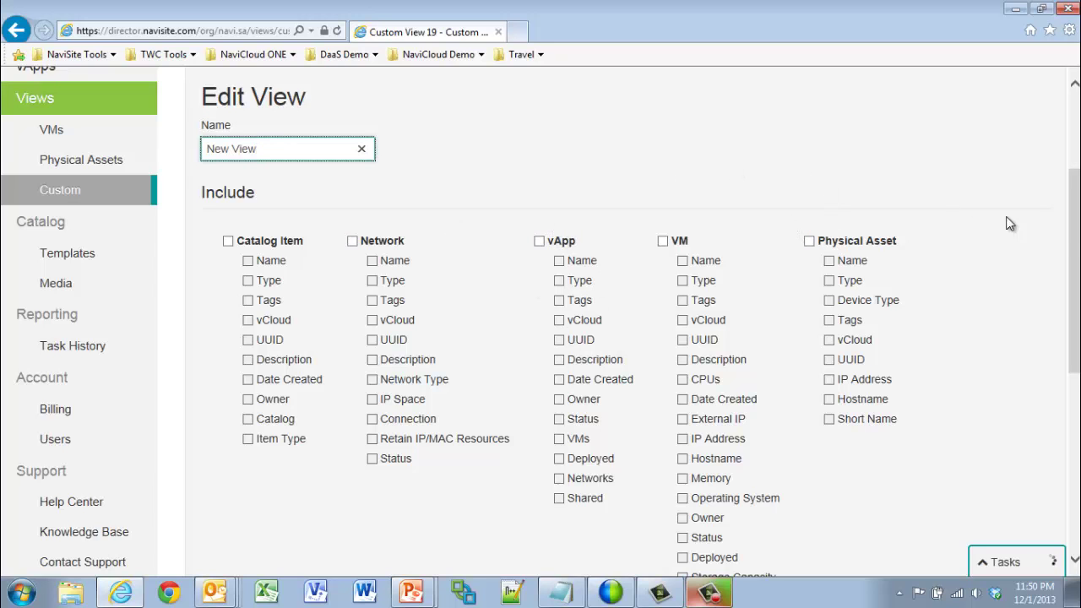
left_click_drag(1076, 237, 1076, 385)
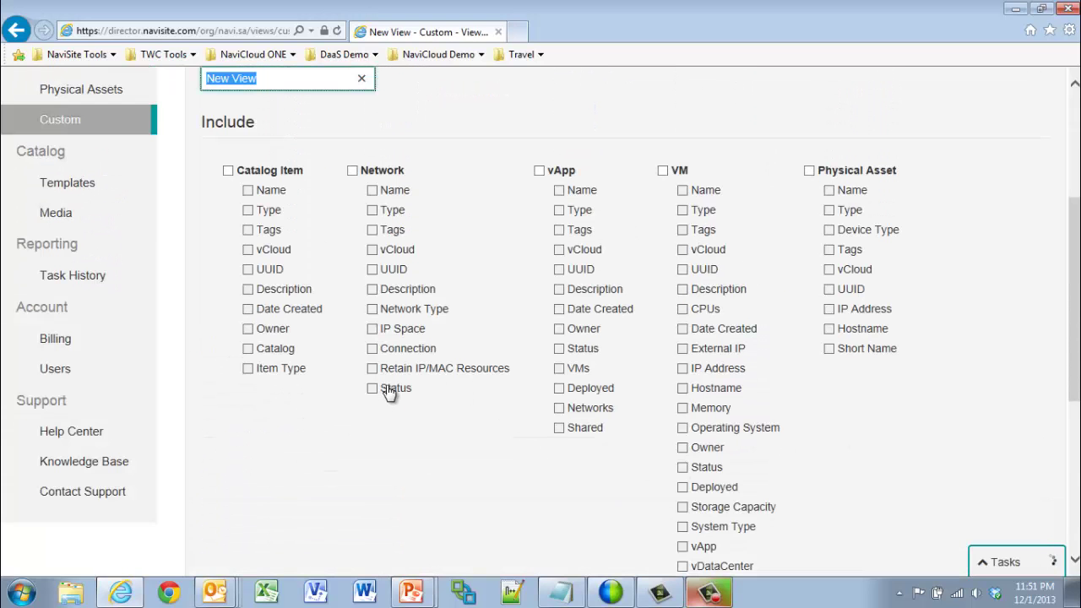
scroll(411, 390, "down", 1)
scroll(412, 388, "down", 5)
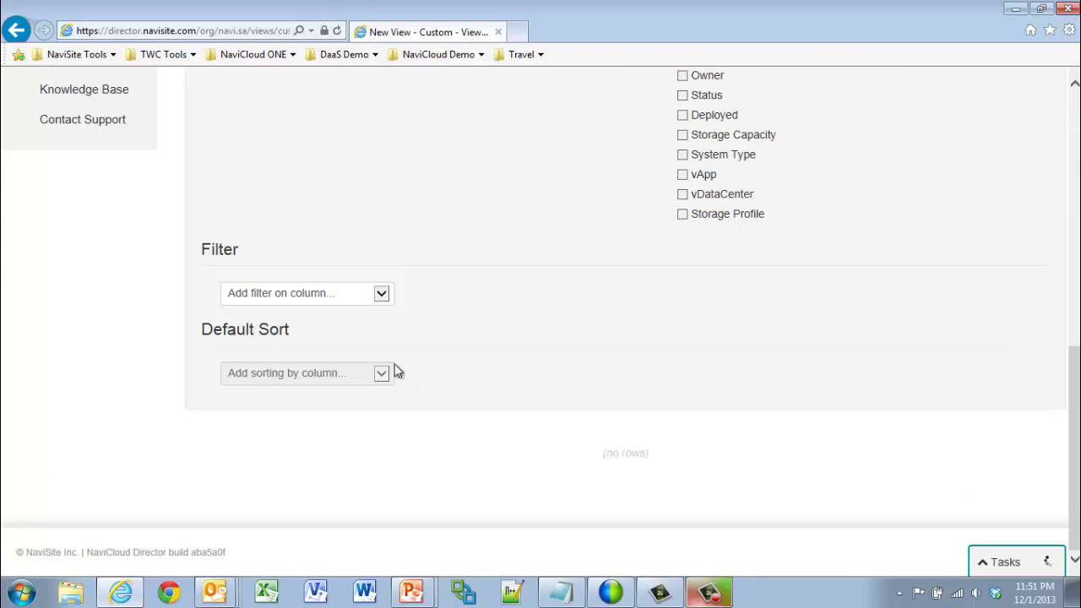
scroll(392, 296, "up", 6)
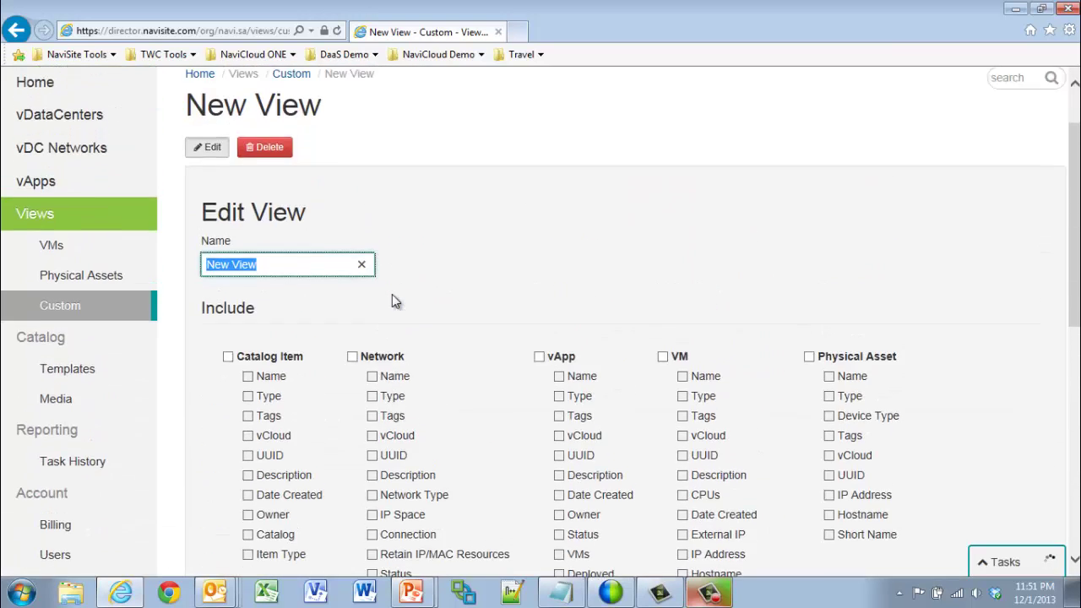
scroll(380, 279, "up", 1)
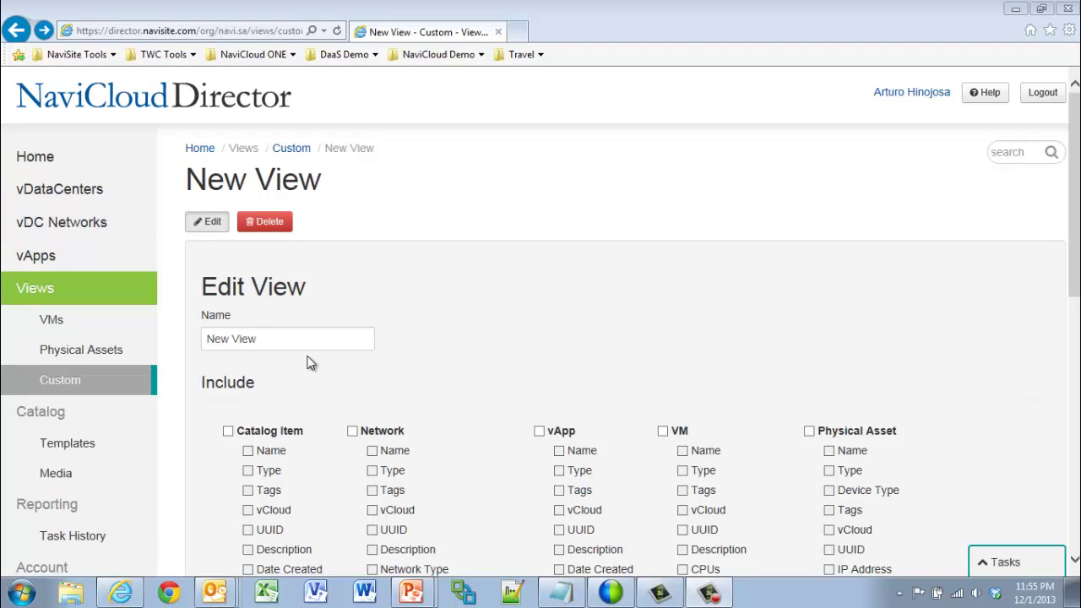
- Open the VMs view and look through the first page of virtual machines
left_click(52, 323)
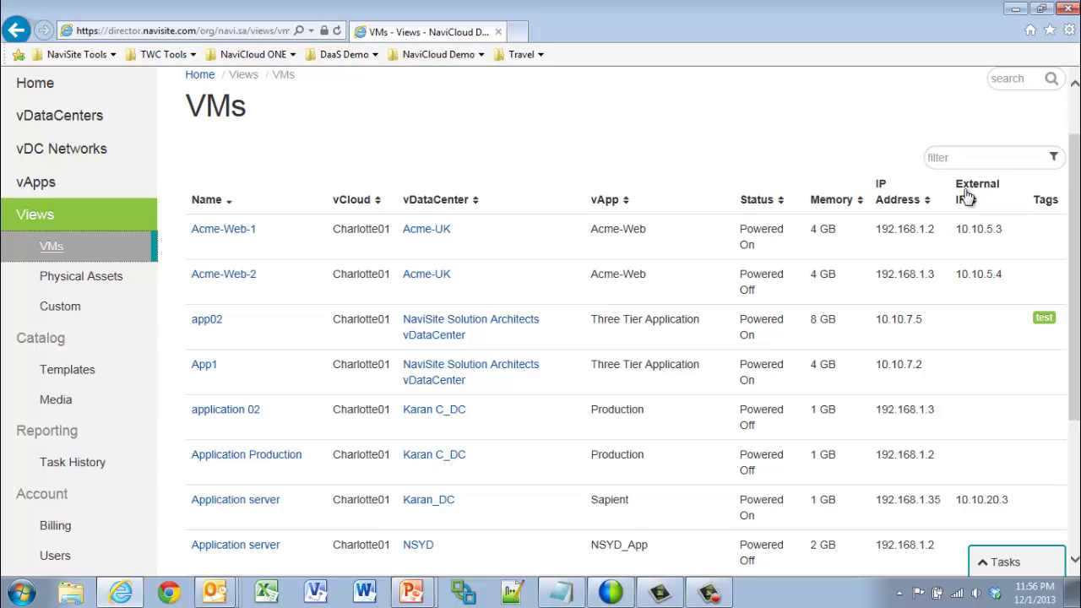
left_click_drag(1075, 176, 1075, 330)
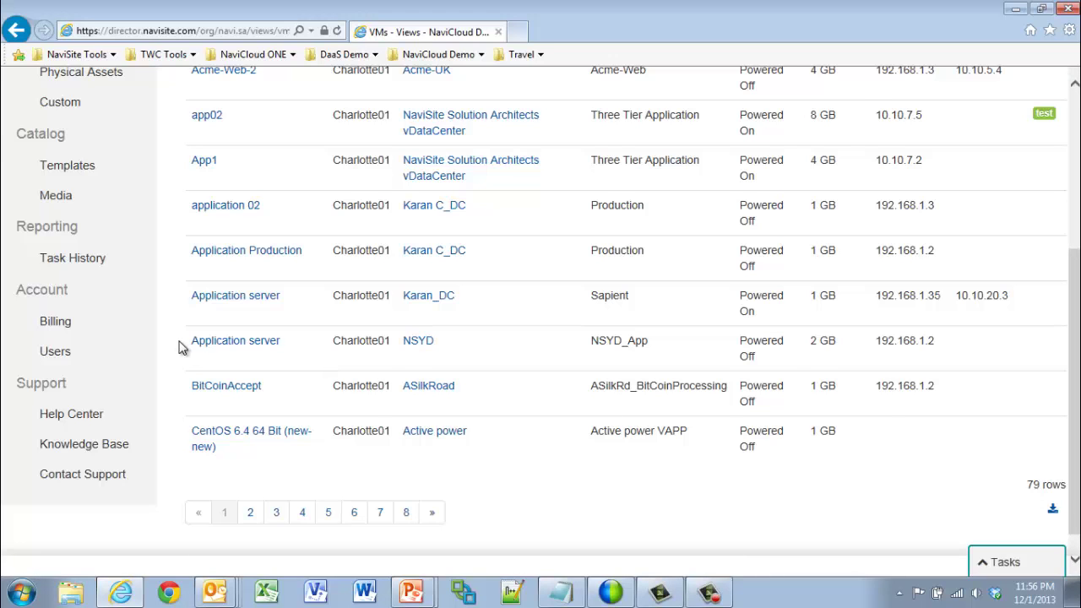
scroll(181, 346, "up", 3)
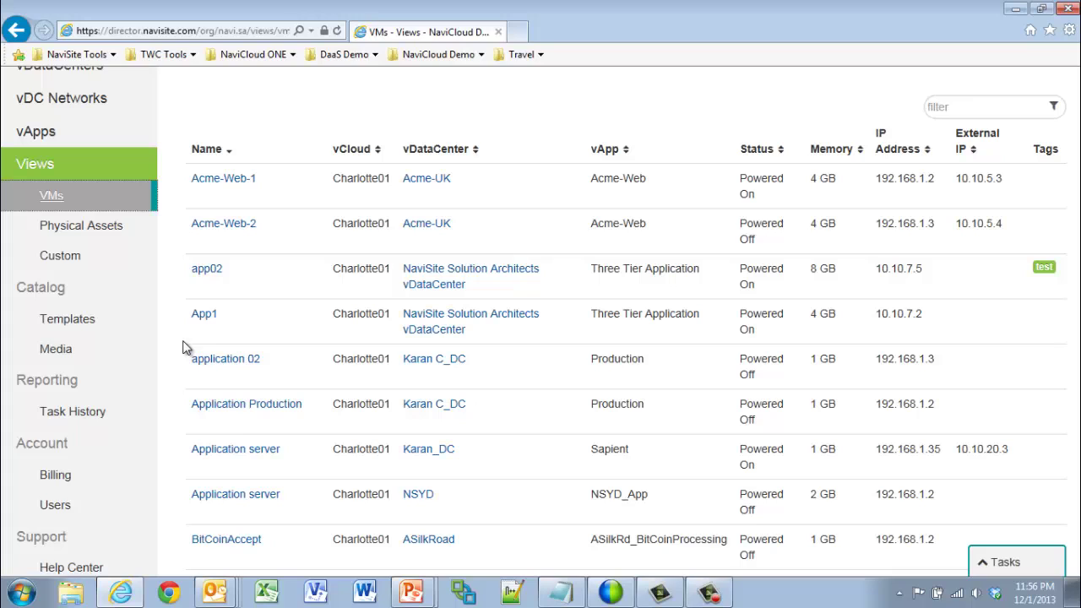
- View the current billing rate card and look through the account's user list
left_click(68, 474)
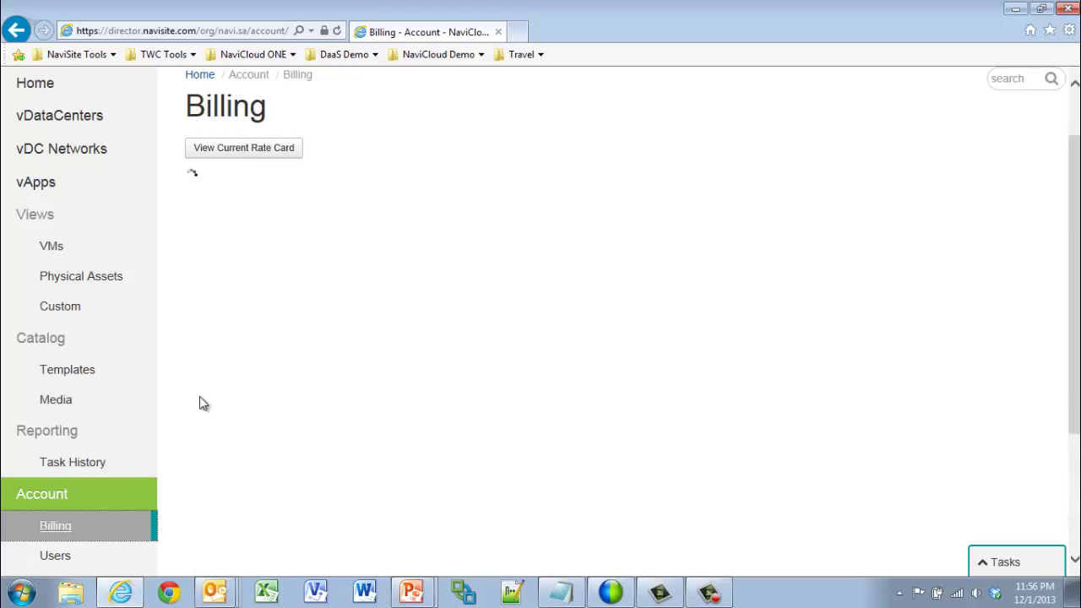
left_click(263, 151)
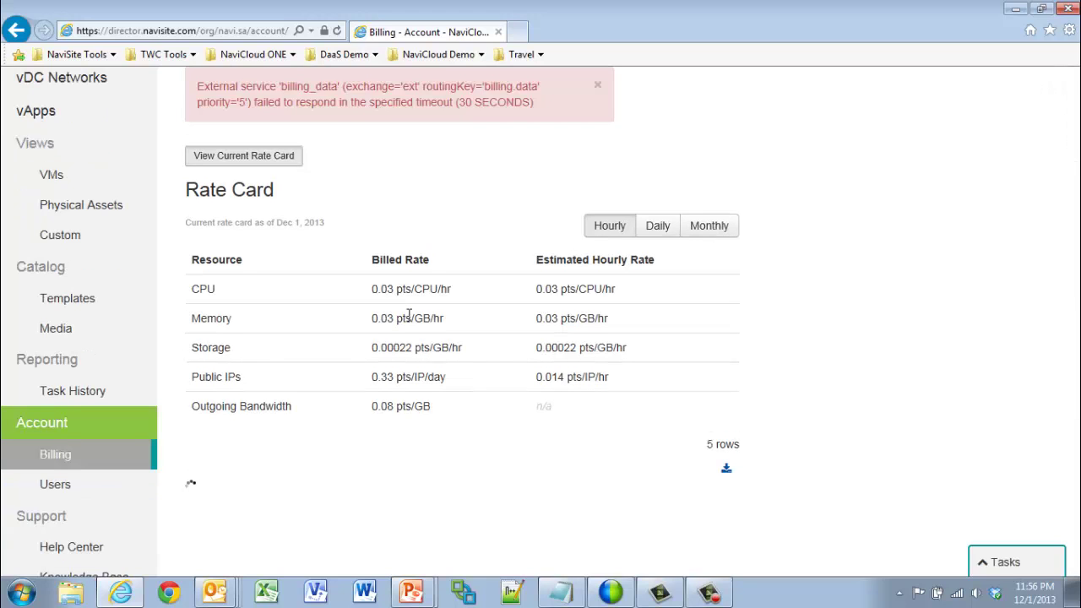
left_click(54, 485)
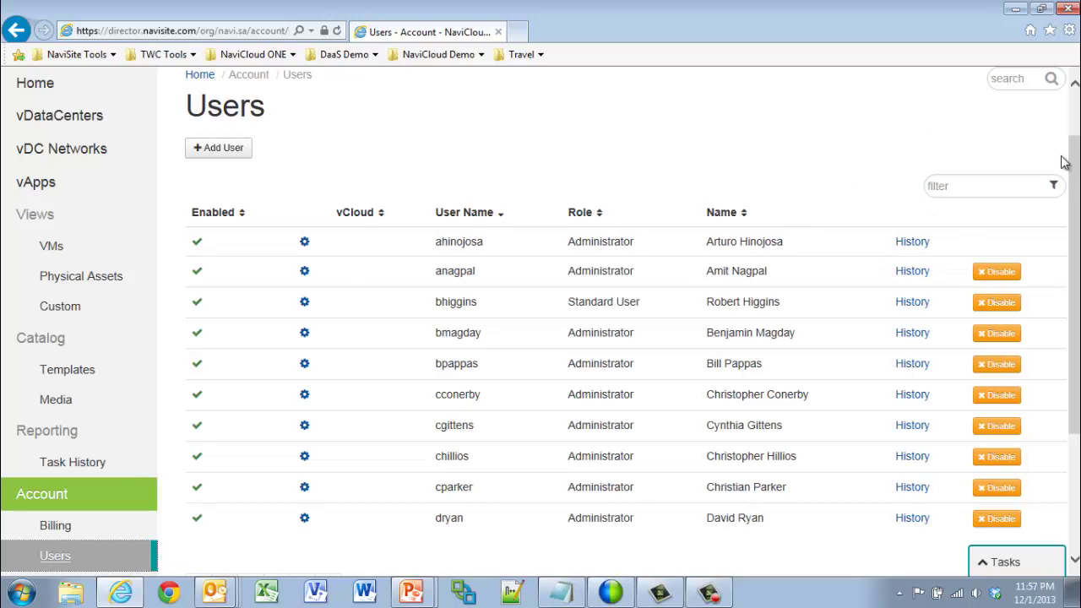
left_click_drag(1066, 159, 1066, 262)
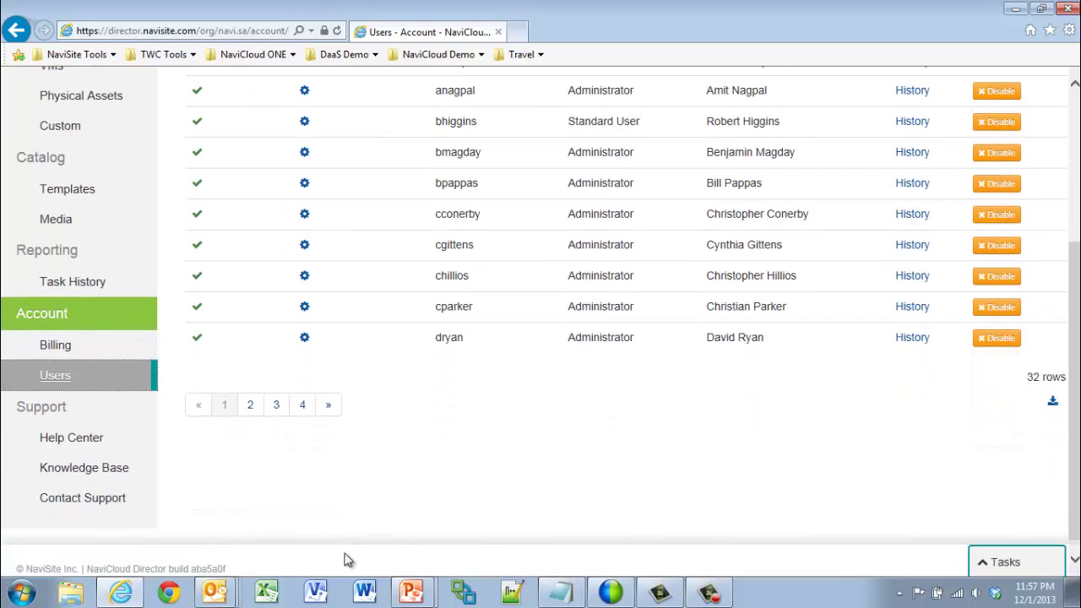
- Look at the Help Center and the Knowledge Base, returning to the Users page after each
left_click(82, 445)
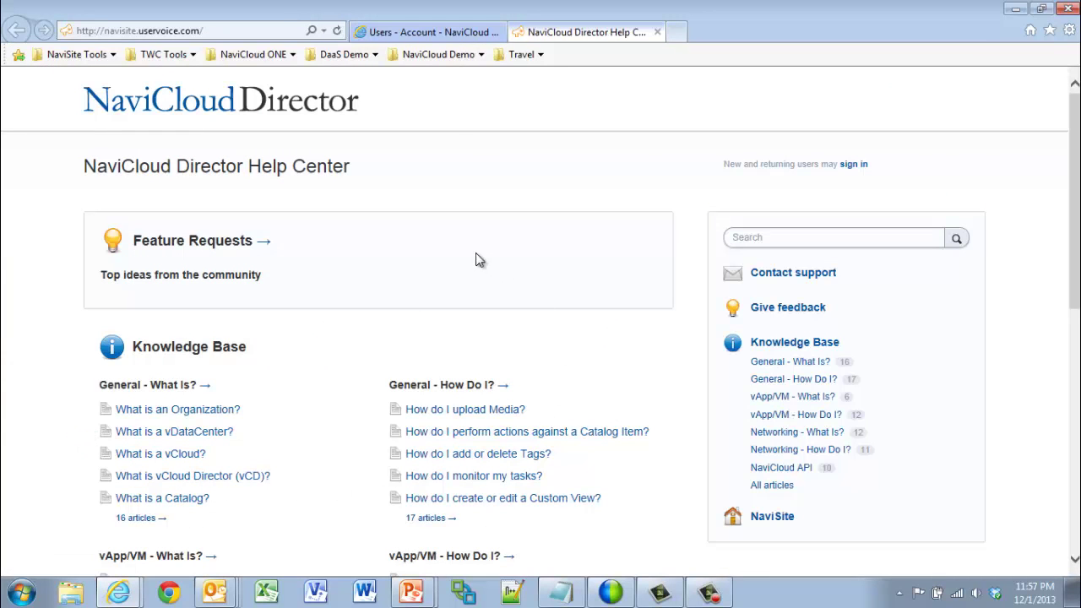
left_click(423, 37)
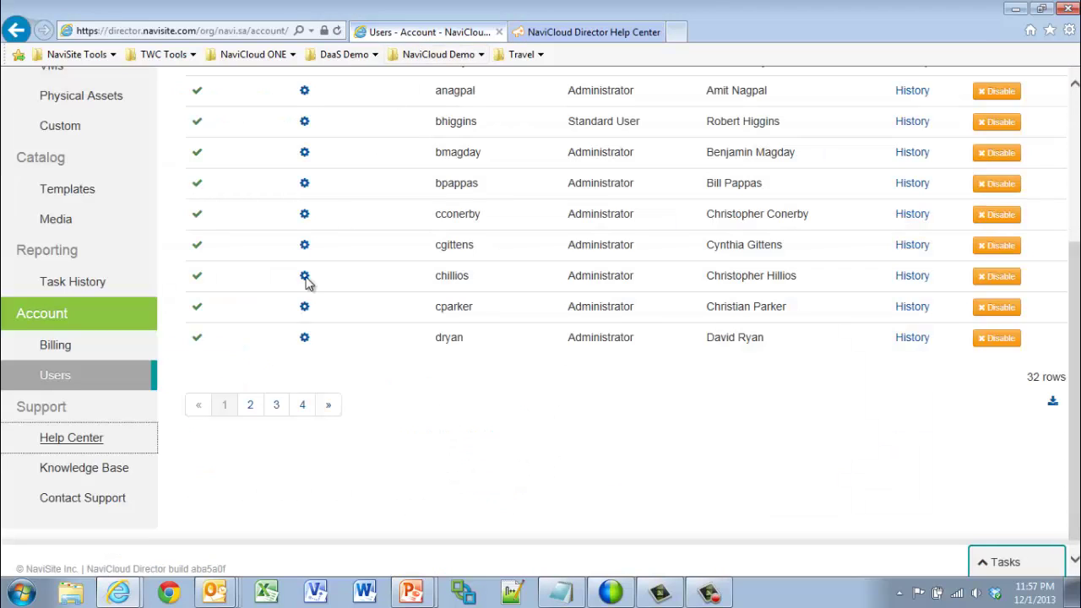
left_click(106, 470)
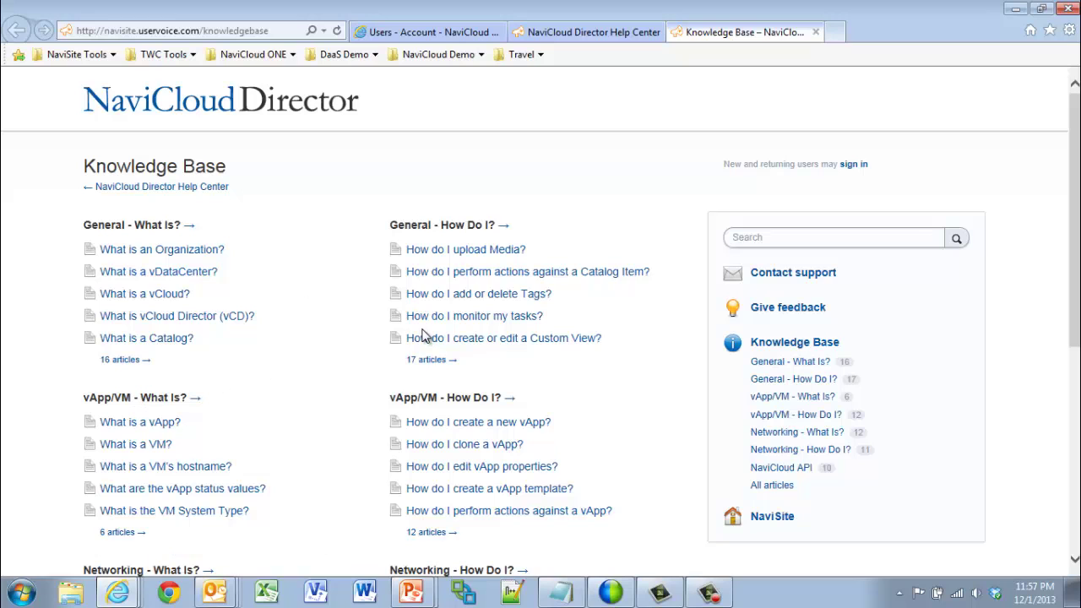
left_click(414, 35)
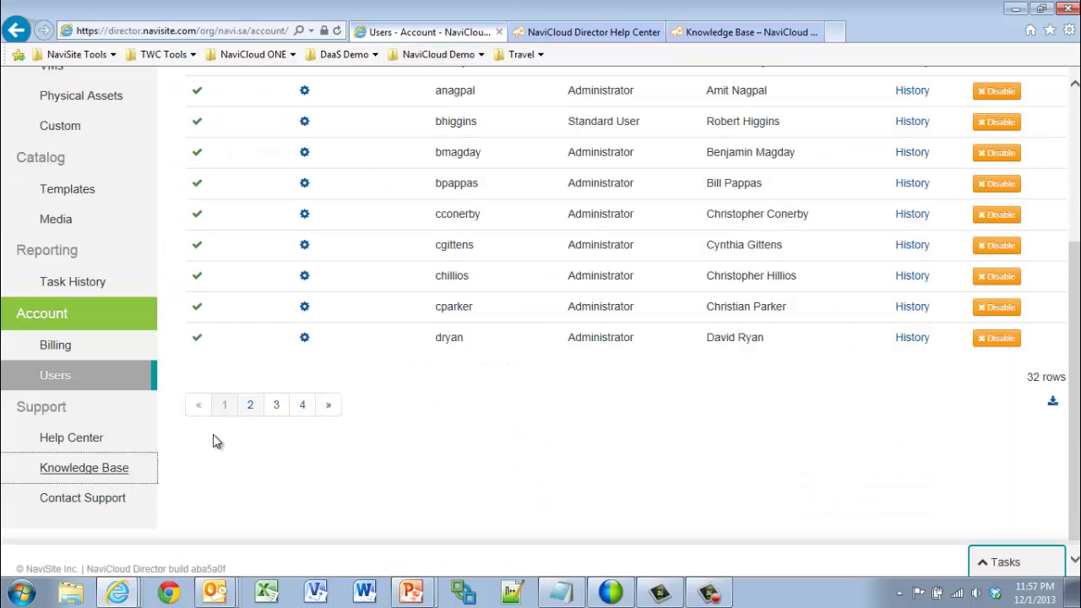
- Look at the support ticket form, close it without submitting and return to the start of the Users page
left_click(109, 499)
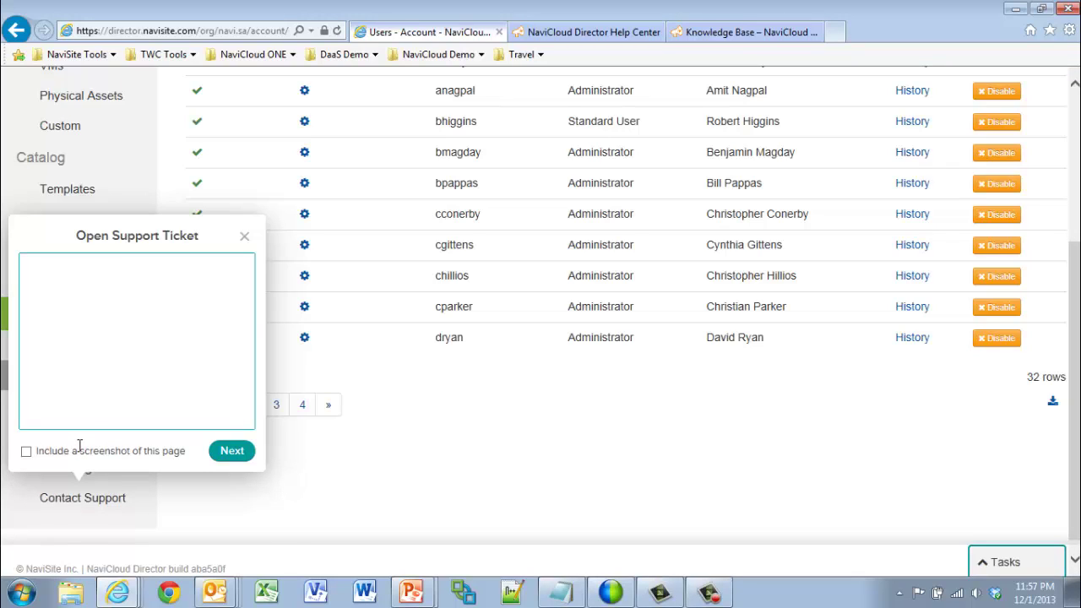
left_click(245, 237)
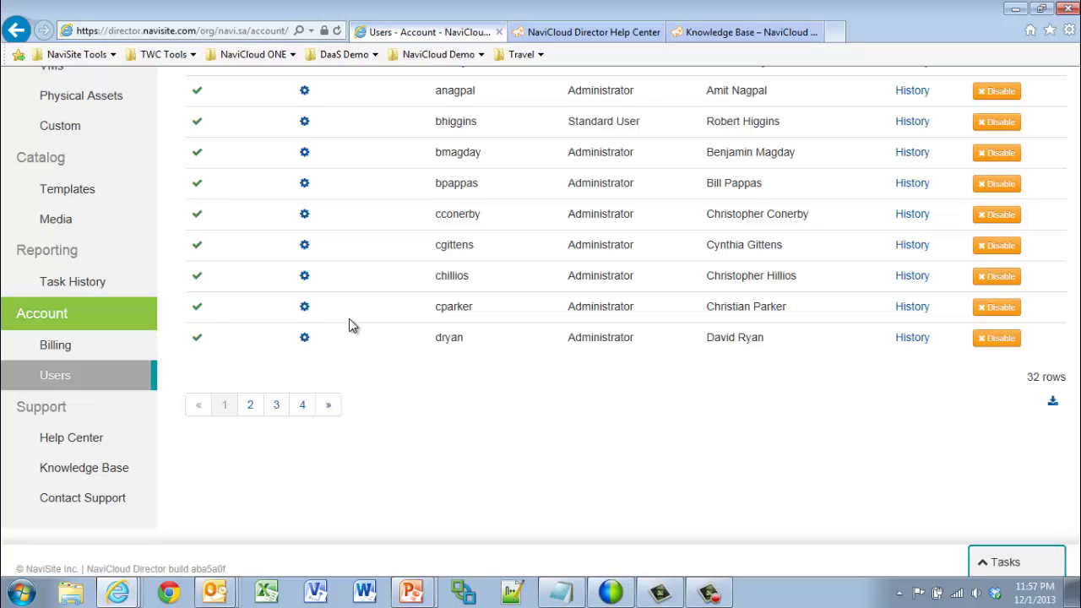
scroll(352, 326, "up", 3)
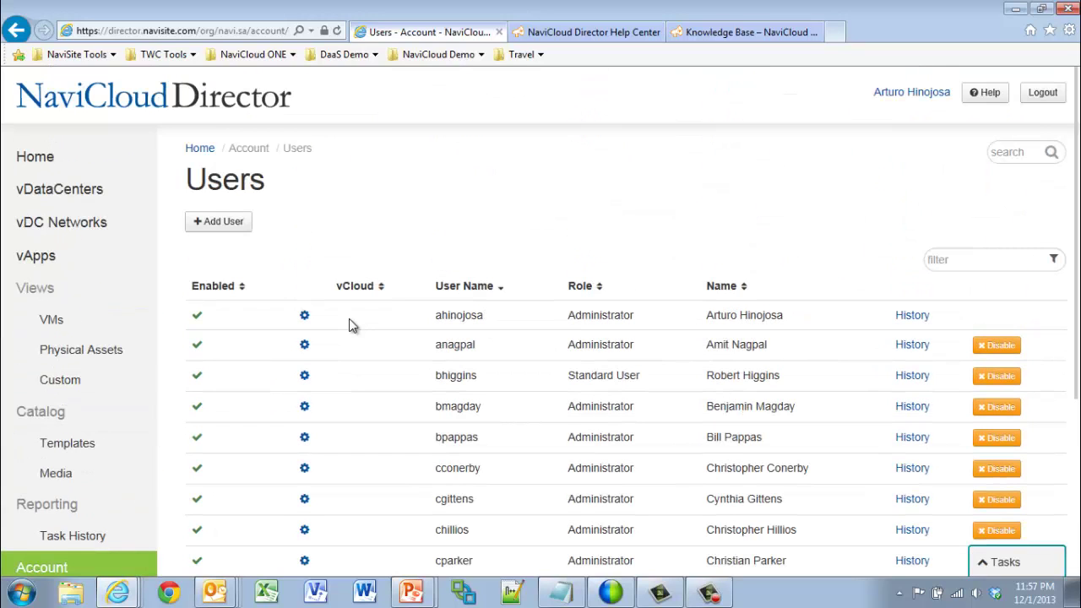